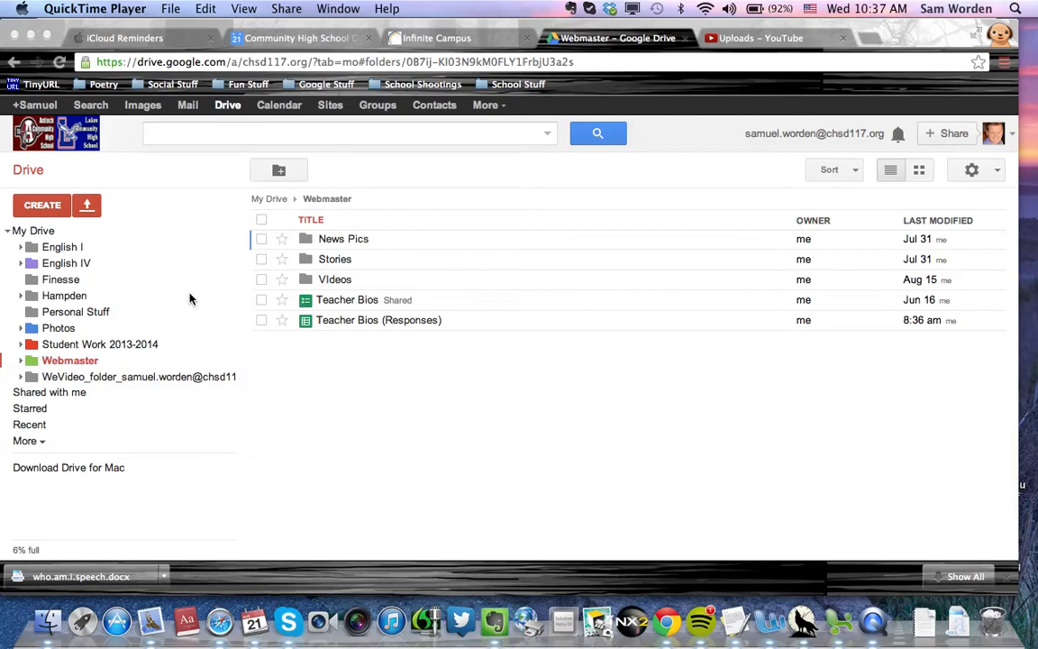
Step: Go to the main My Drive view and create a new blank text document
left_click(226, 107)
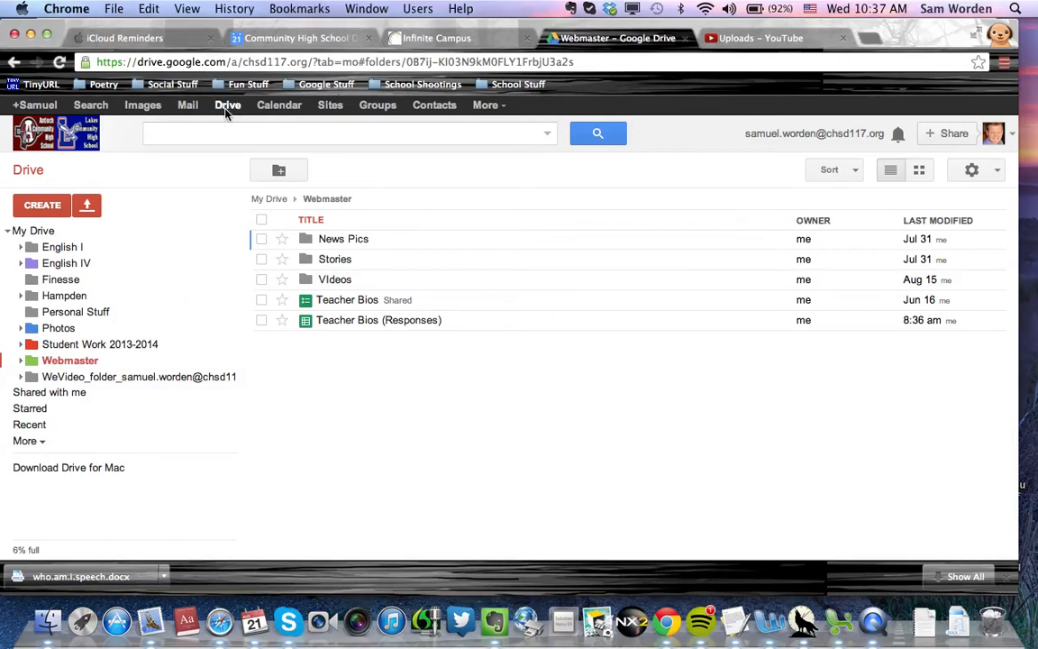
left_click(226, 108)
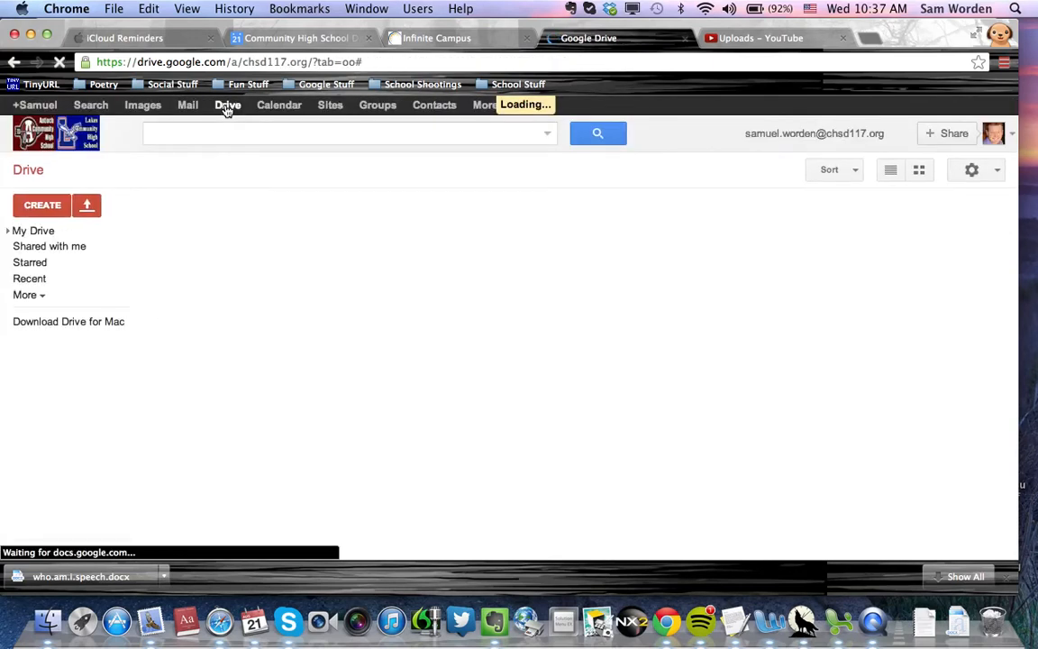
left_click(41, 205)
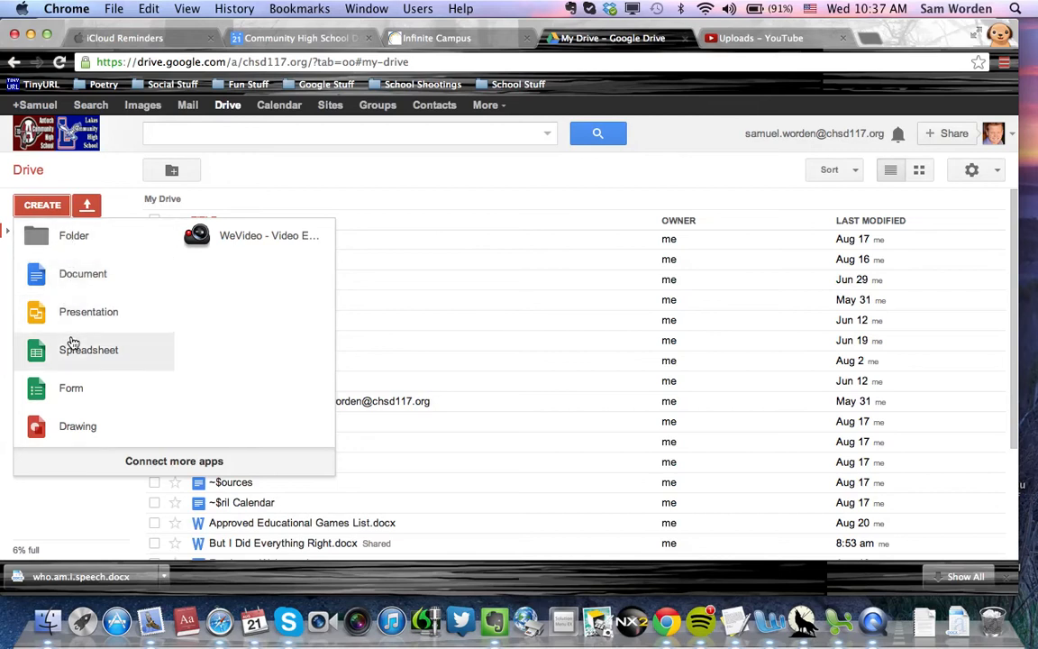
left_click(72, 279)
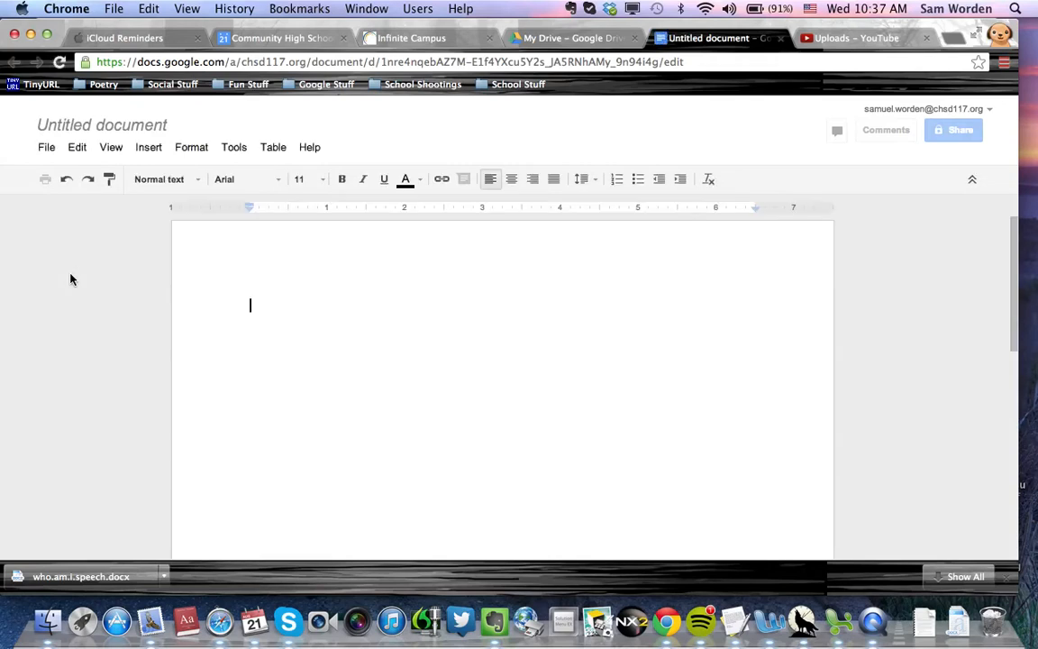
Step: Rename the untitled document to the student's last name followed by "Narrative"
left_click(67, 132)
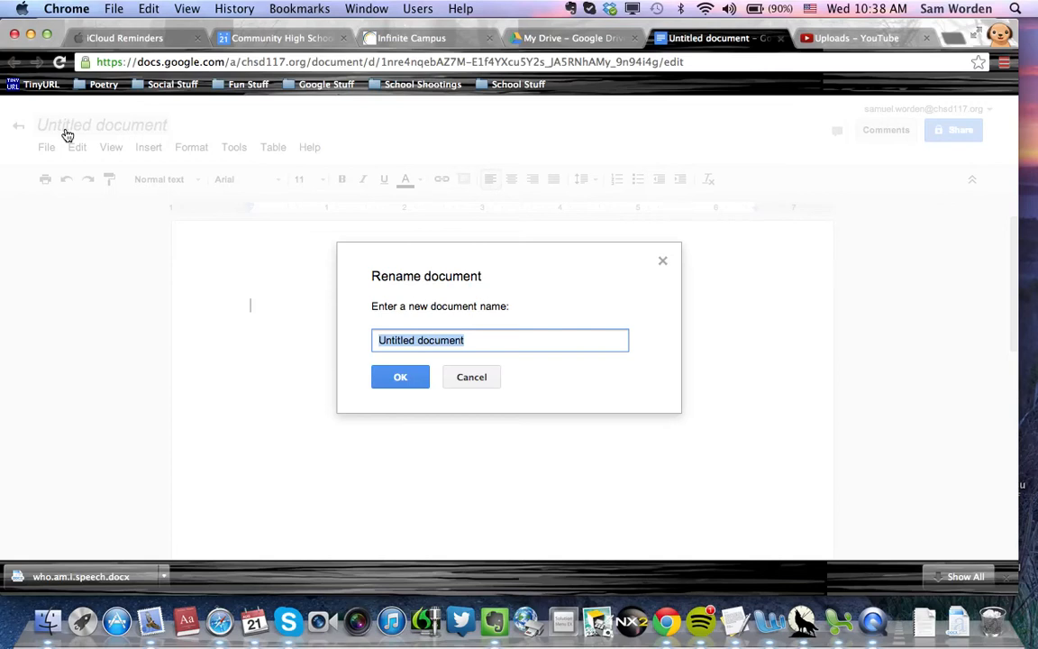
type("Smith")
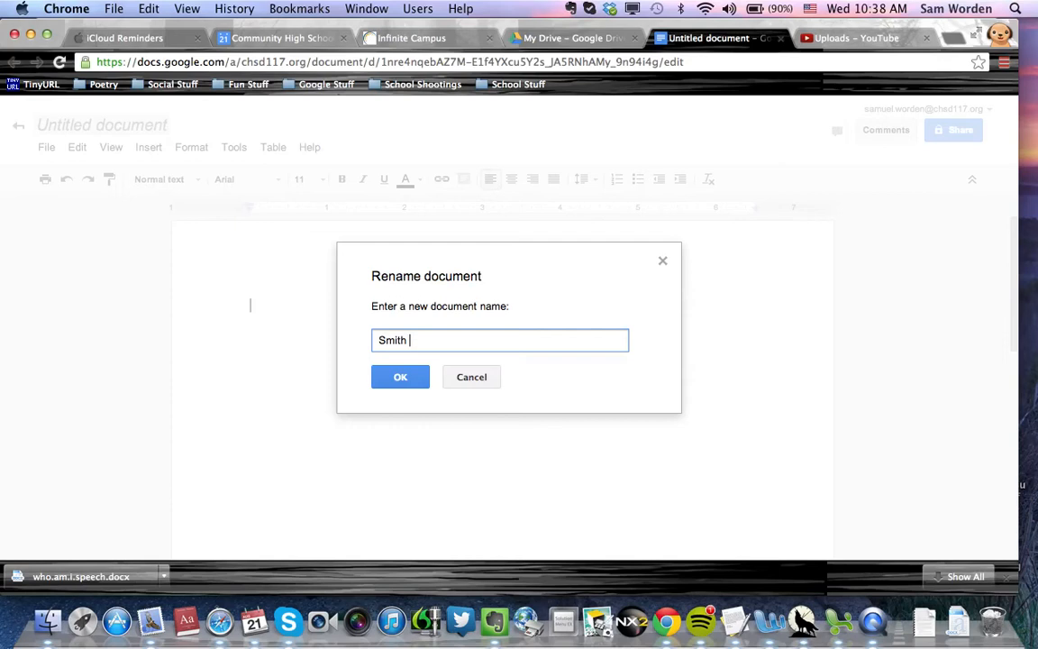
type(" Narrative")
key("BackSpace")
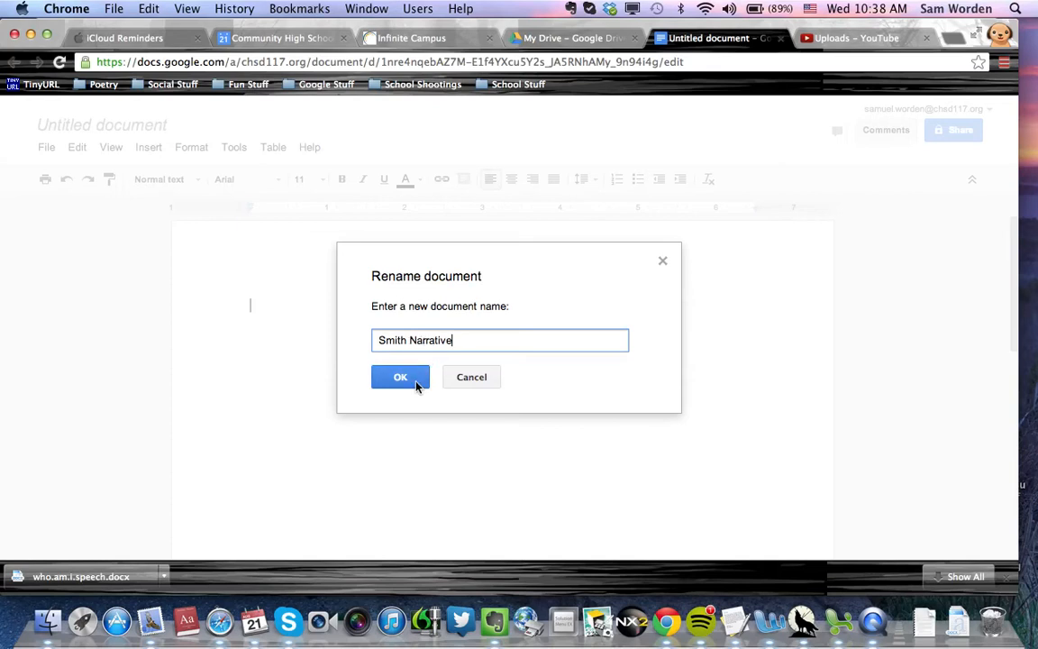
left_click(416, 382)
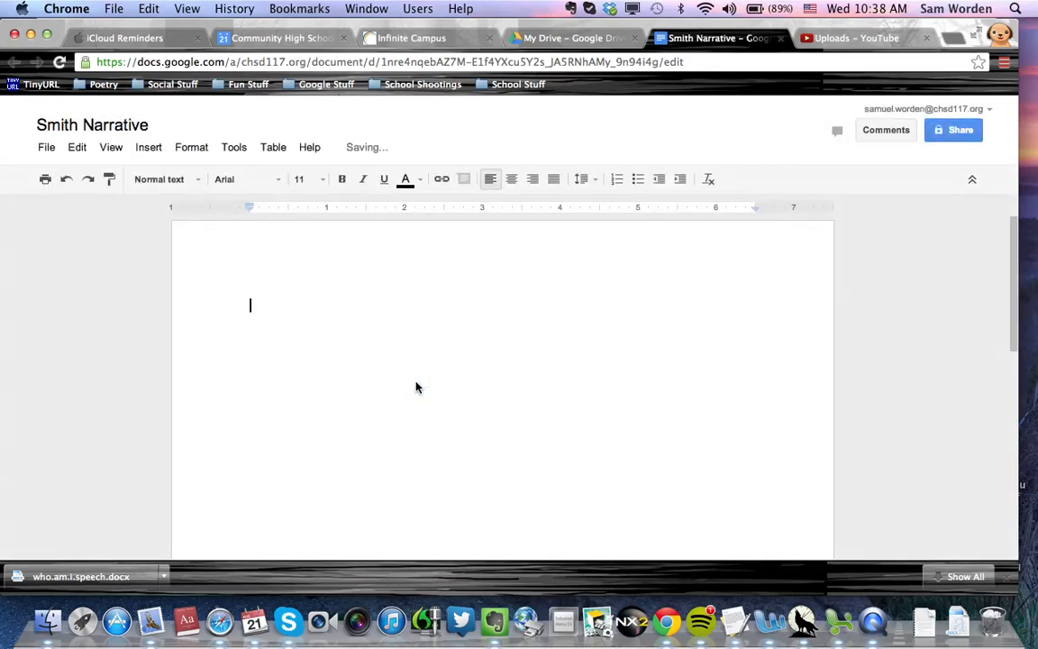
Step: Open the document's sharing settings and add the teacher's school e-mail as an invitee with "Can edit" access
left_click(960, 132)
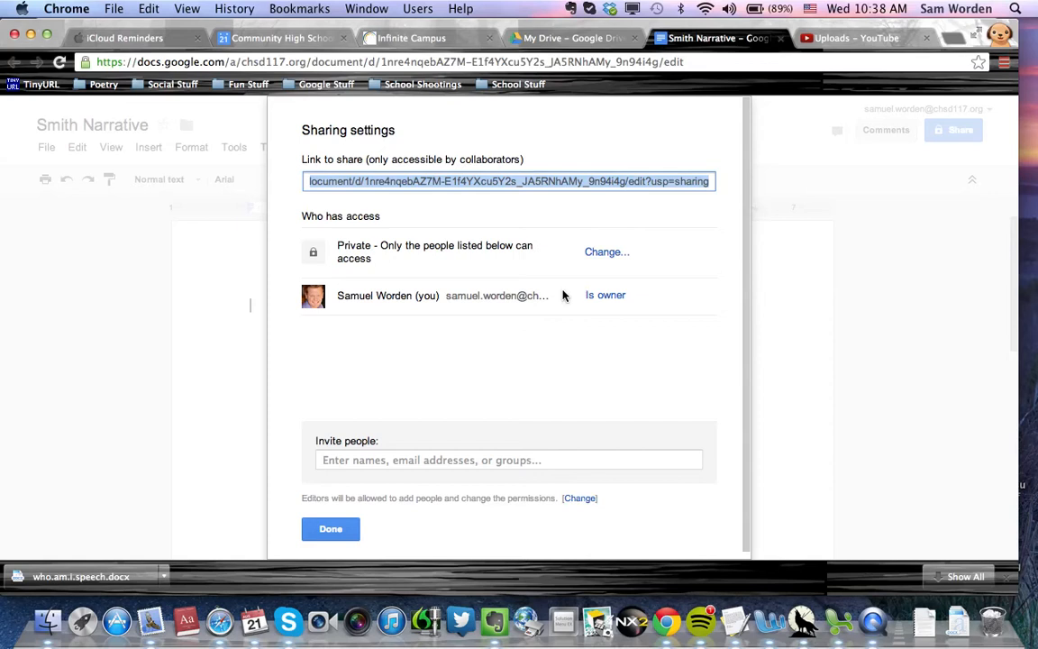
left_click(430, 460)
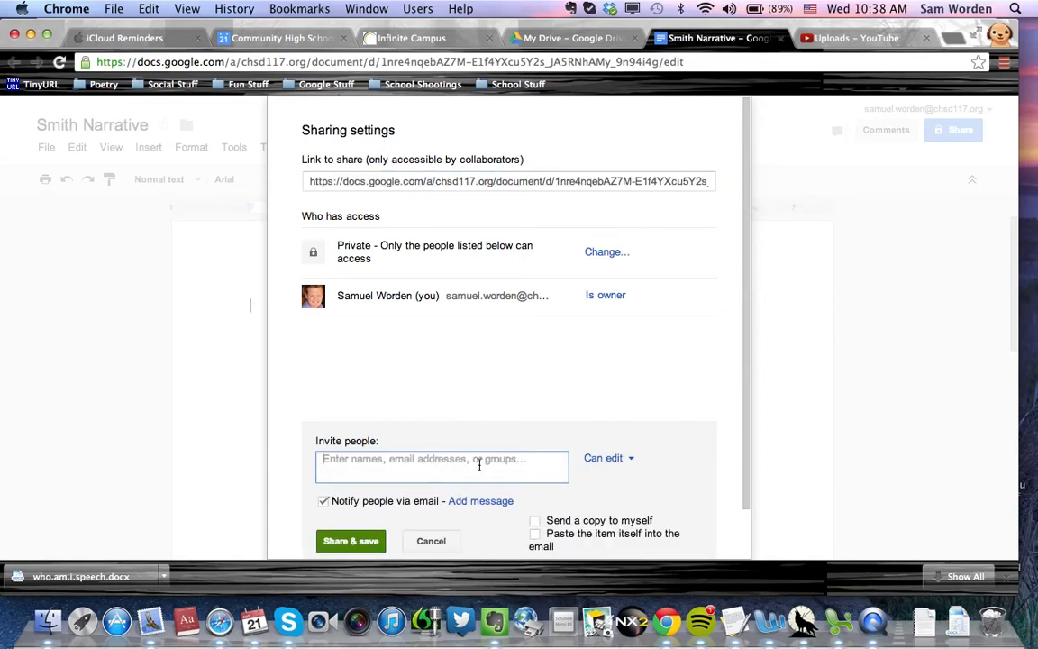
left_click(605, 464)
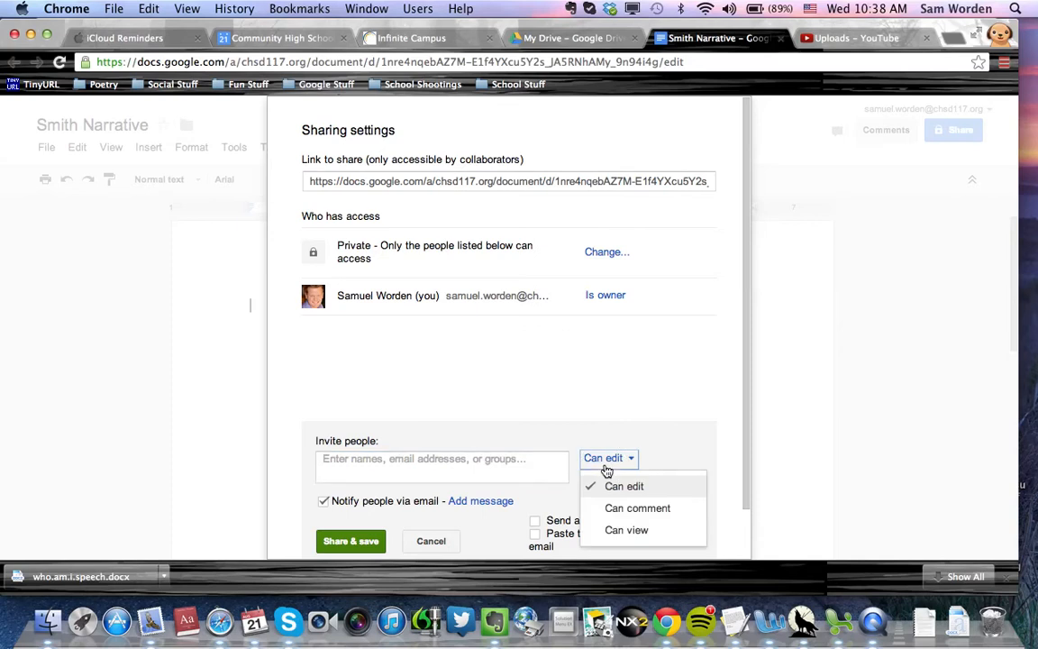
left_click(520, 466)
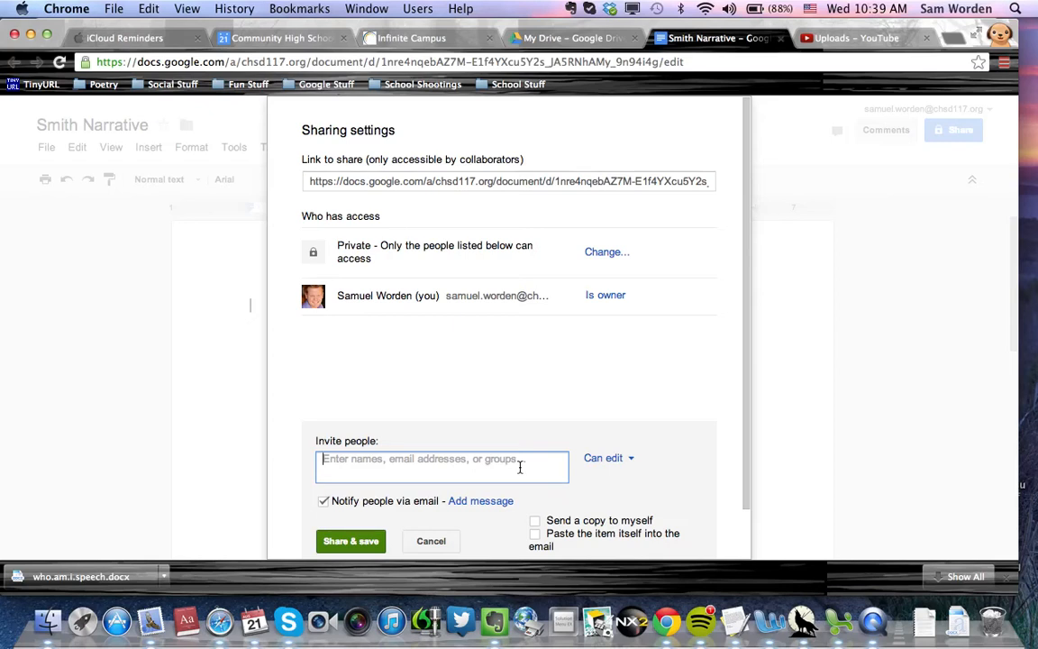
type("east")
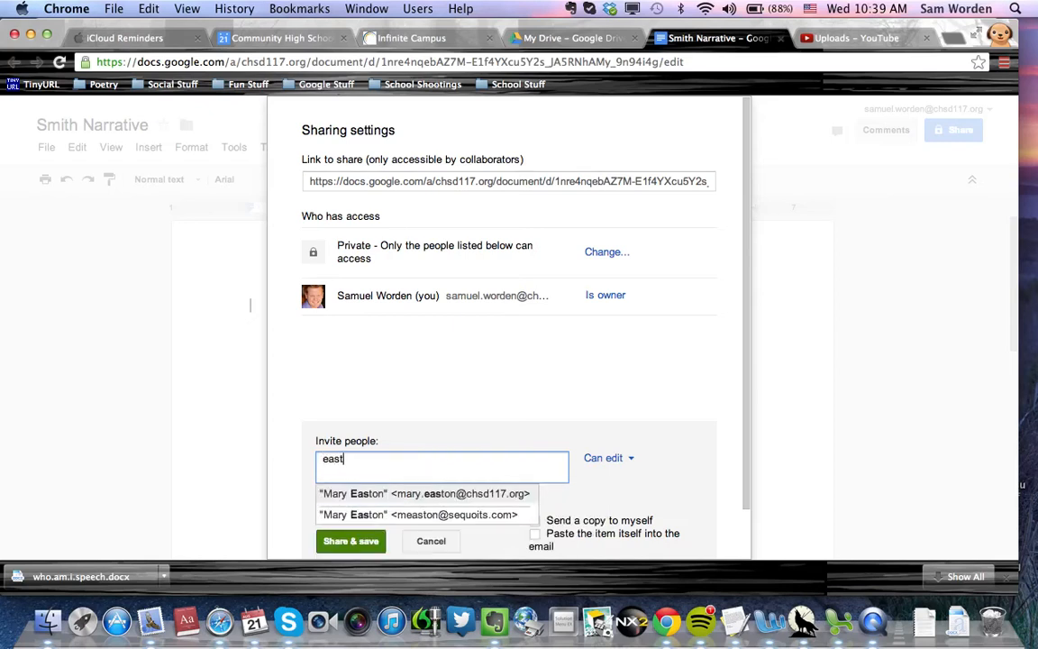
left_click(438, 501)
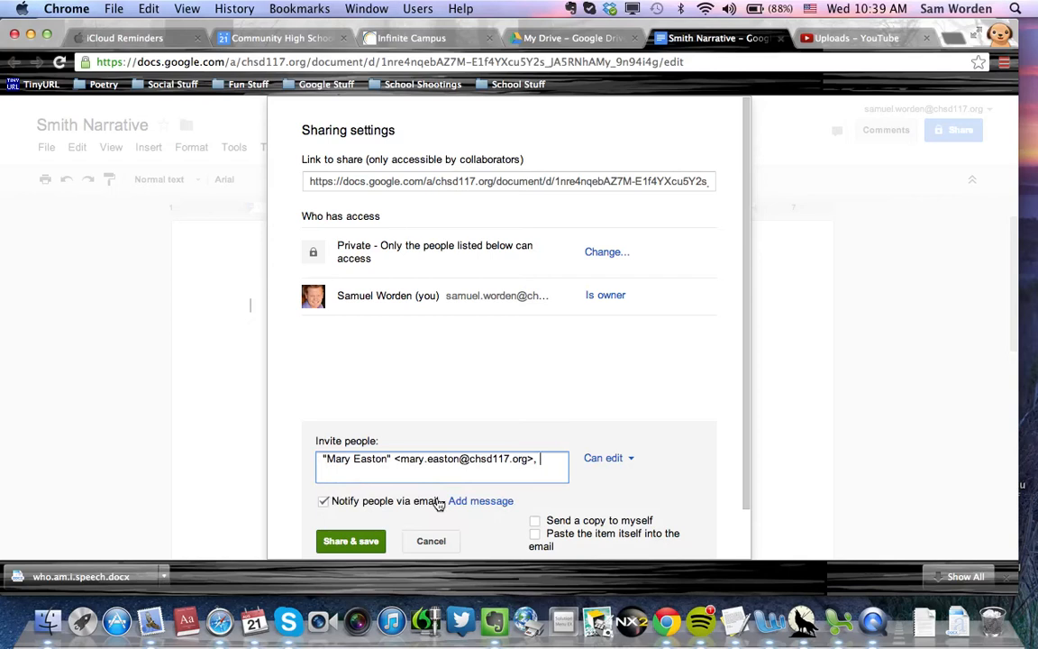
Step: Turn off e-mail notification, share the document with the invited teacher without sending an invitation, and close the sharing settings
left_click(322, 503)
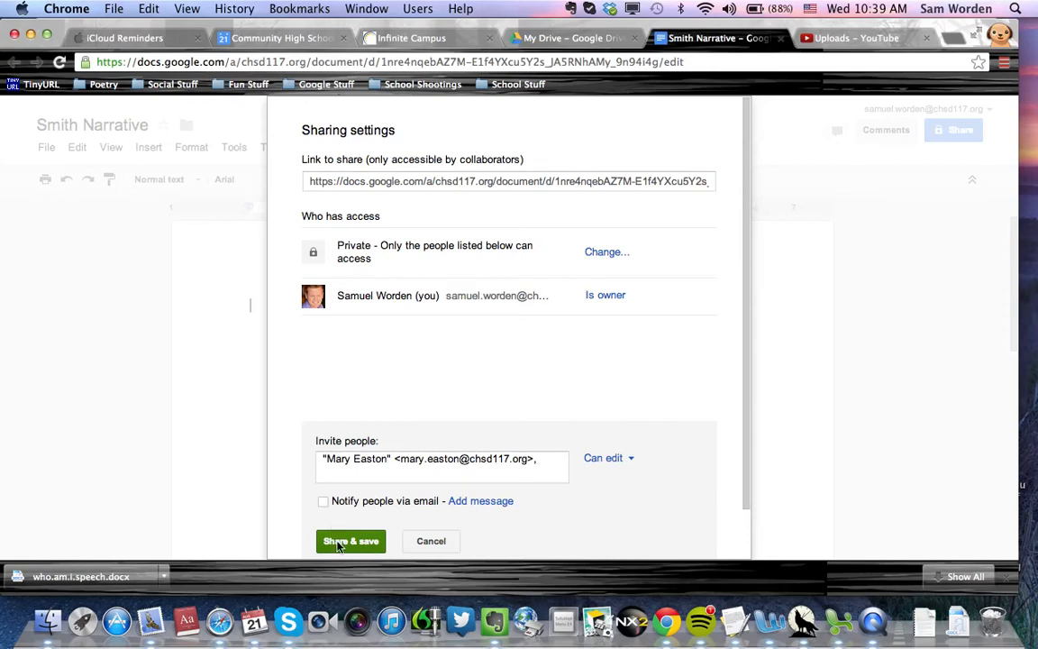
left_click(339, 543)
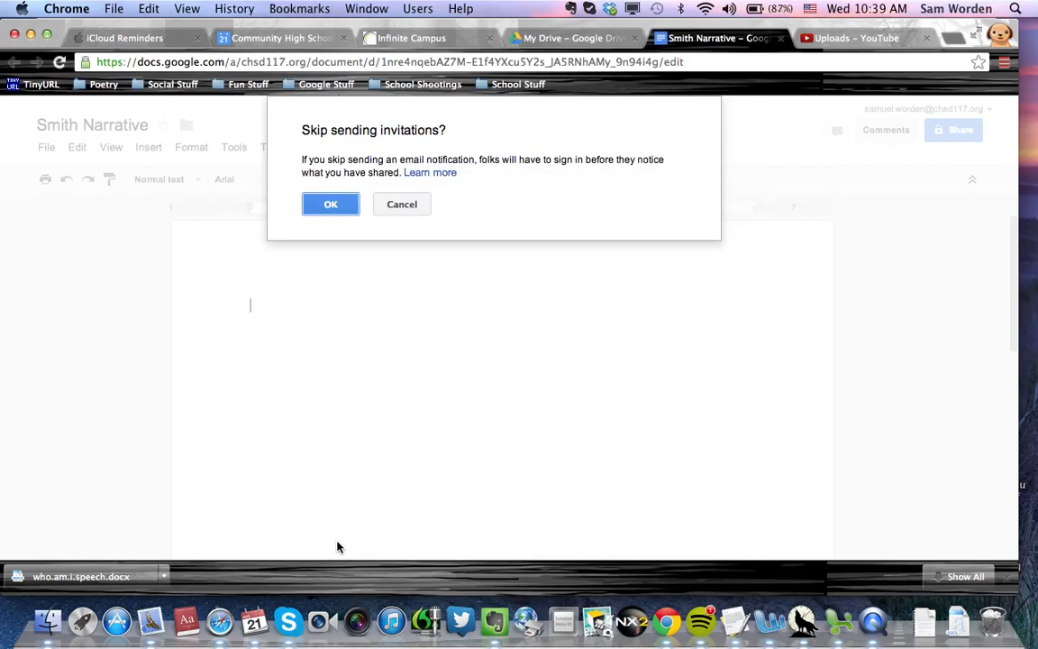
left_click(350, 208)
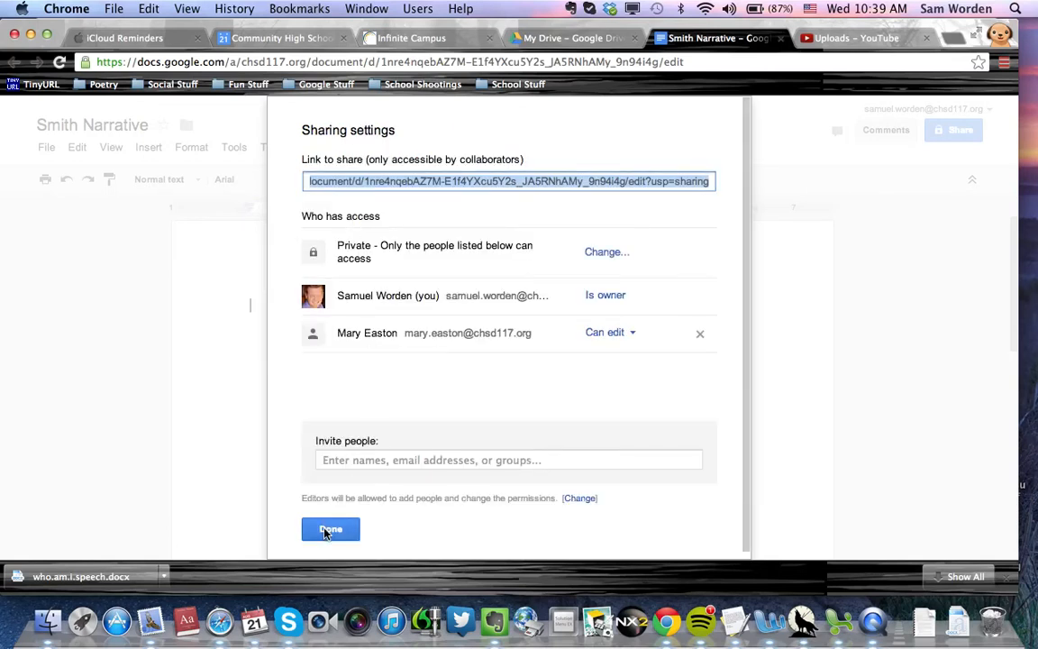
left_click(326, 530)
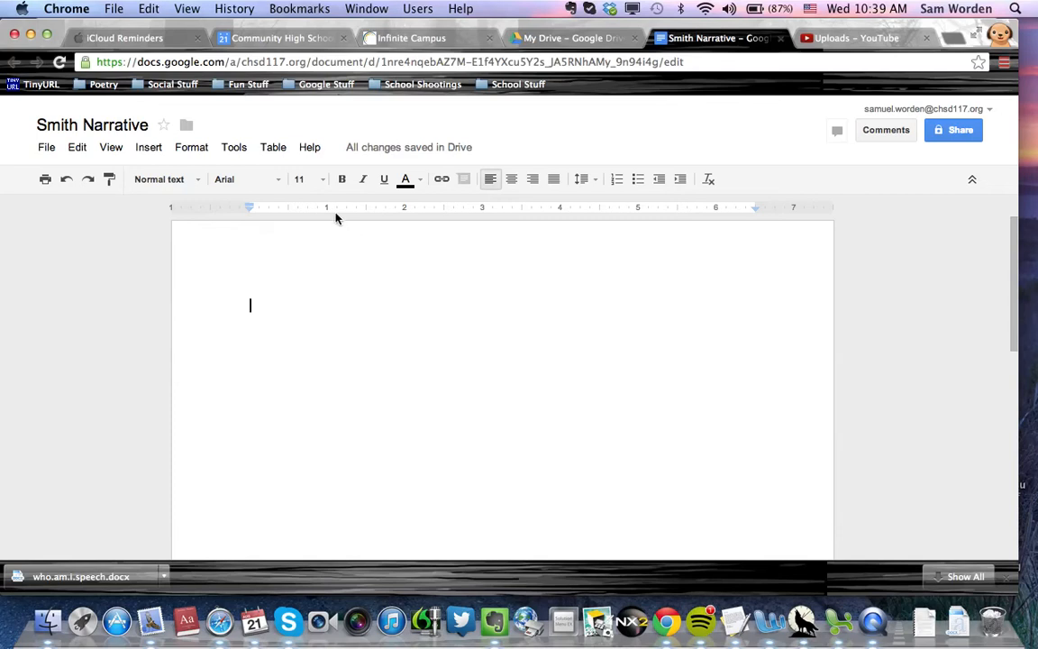
Step: Format the empty document's text as Times New Roman, size 12, with double line spacing
left_click(280, 186)
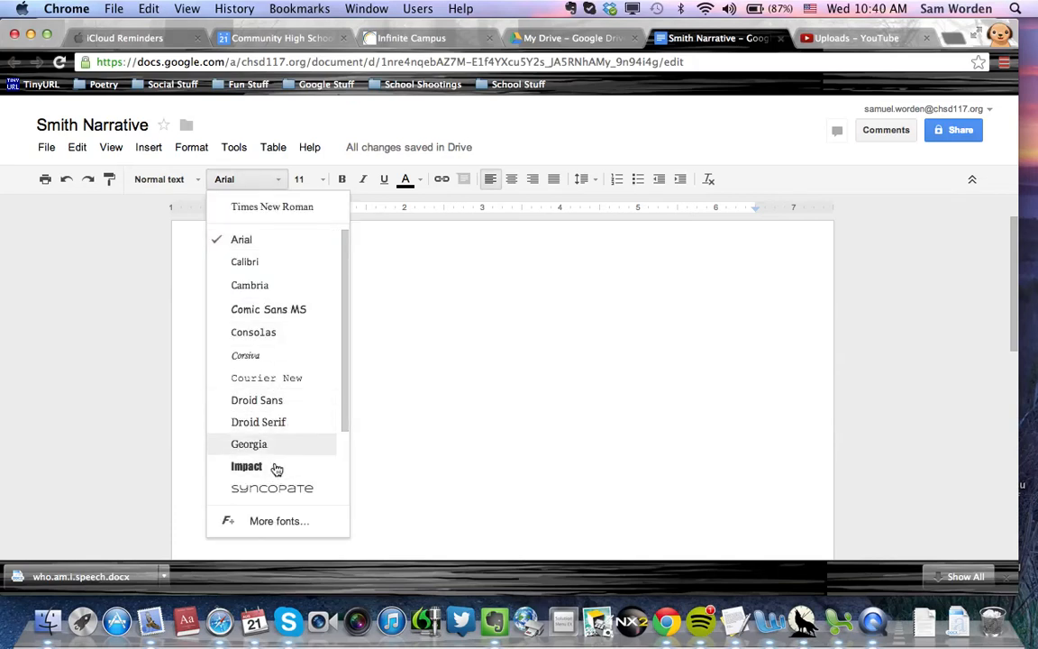
left_click(272, 207)
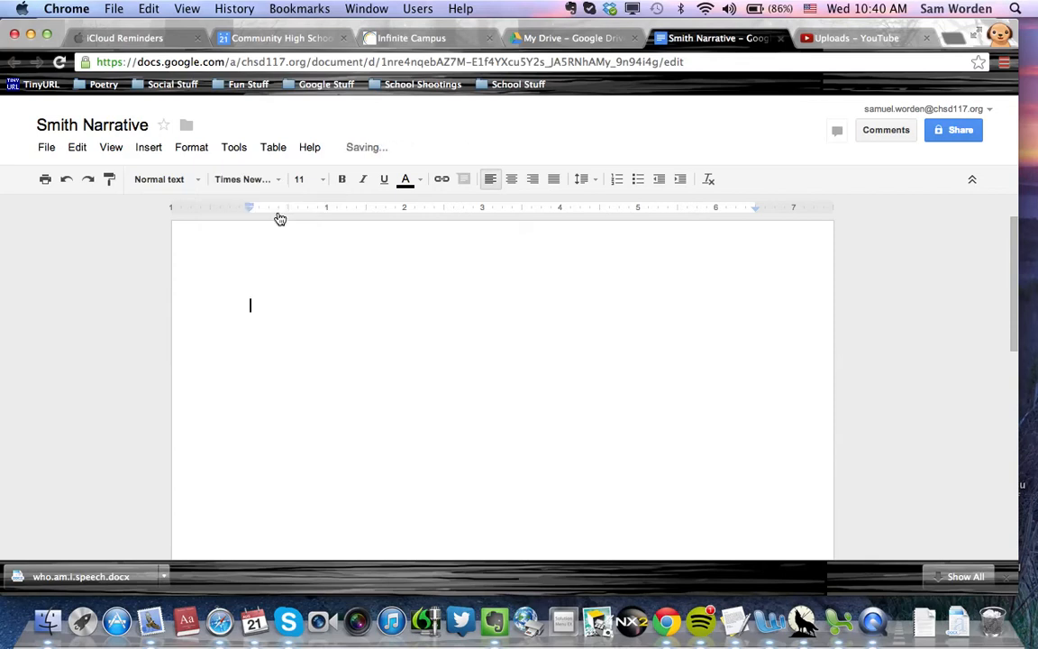
left_click(326, 183)
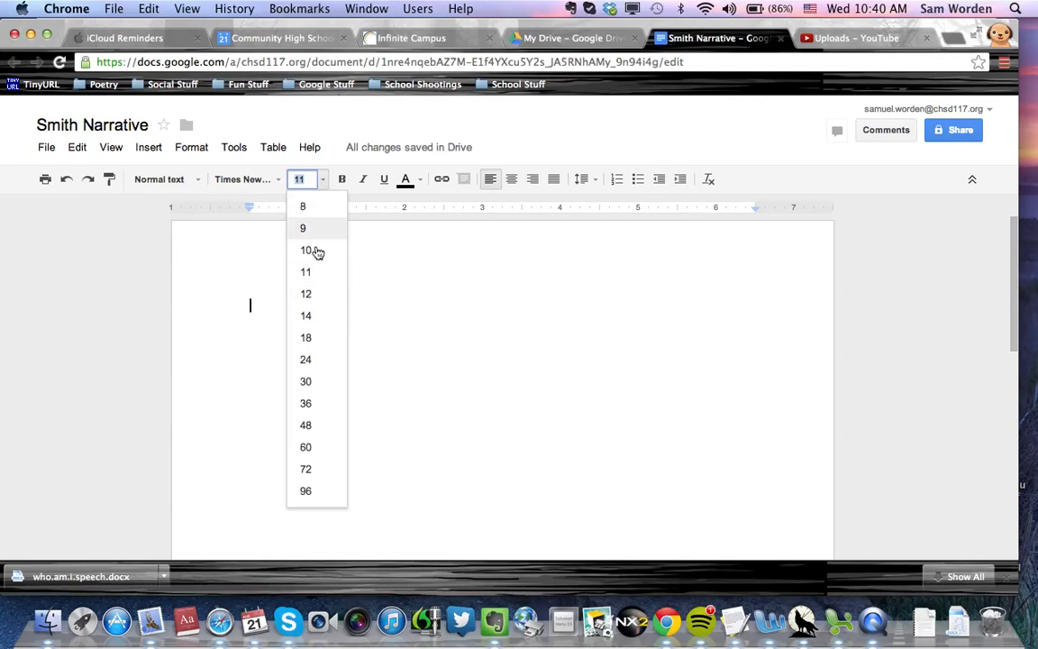
left_click(314, 295)
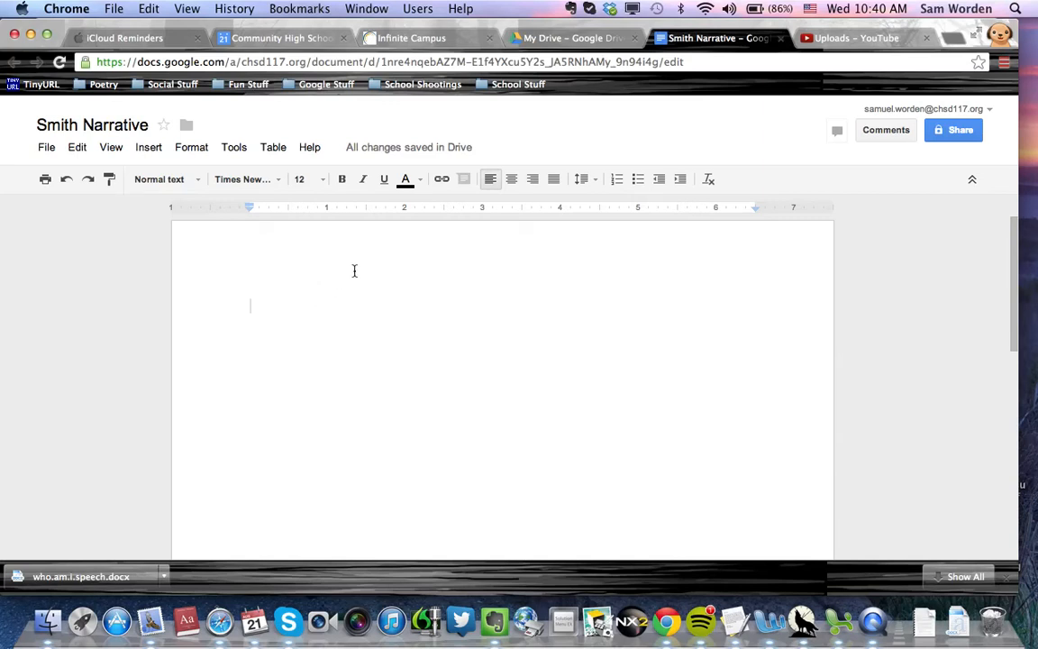
left_click(581, 180)
Step: Insert page numbers at the top of the page and put the student's last name before the number in the header
left_click(150, 148)
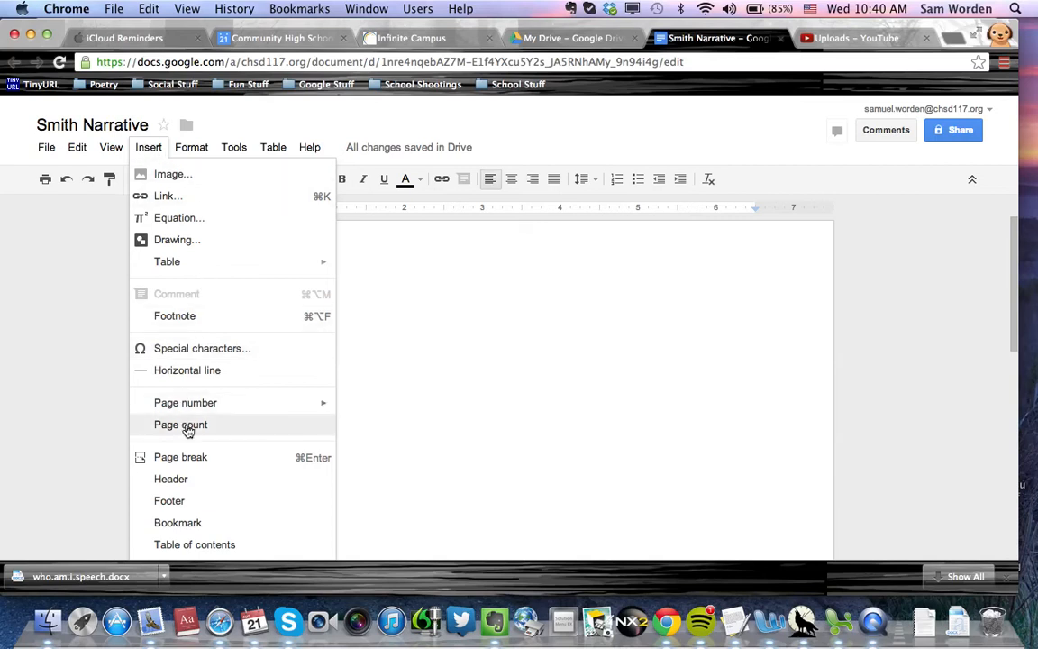
mouse_move(195, 414)
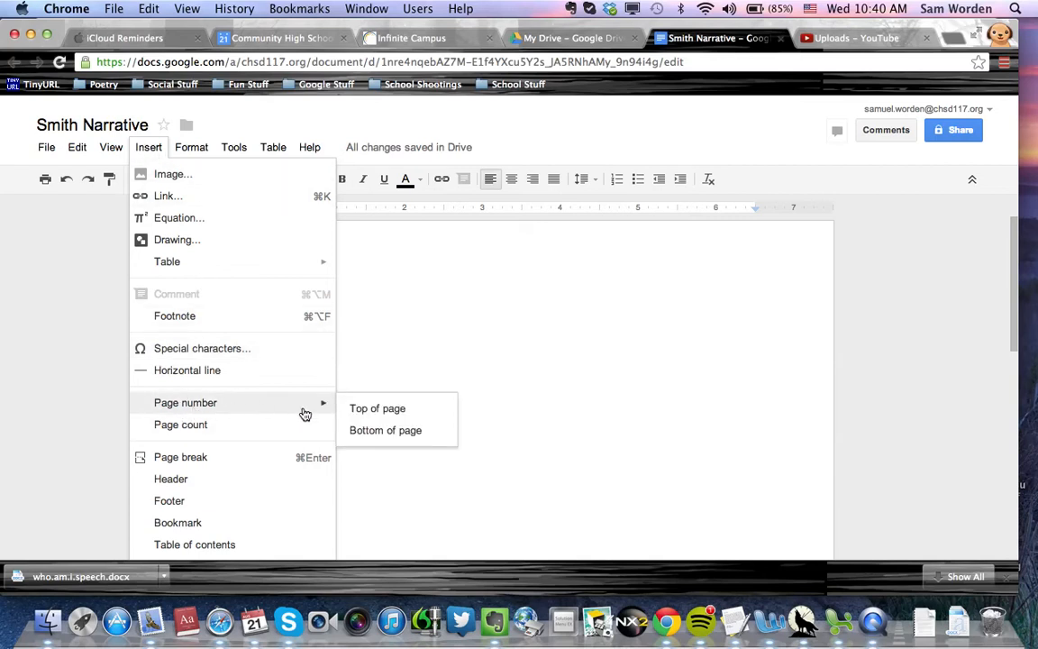
left_click(352, 410)
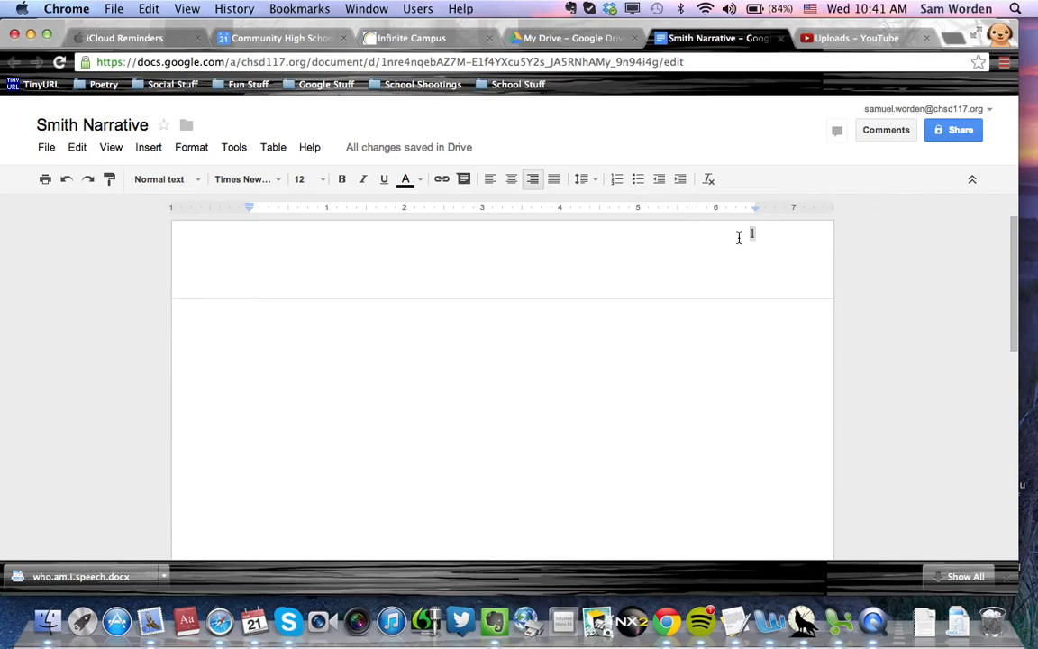
type("Smith")
left_click(676, 331)
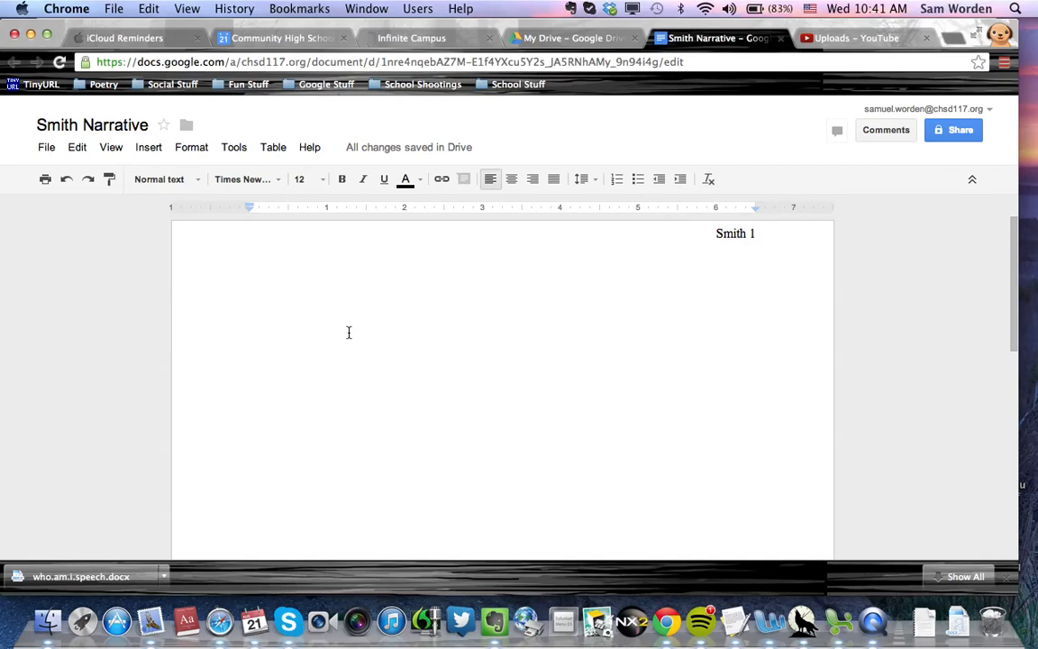
Step: Enter the heading on four separate lines: the student's full name, the teacher's name, "English I" and "21 August 2013"
type("John Smith")
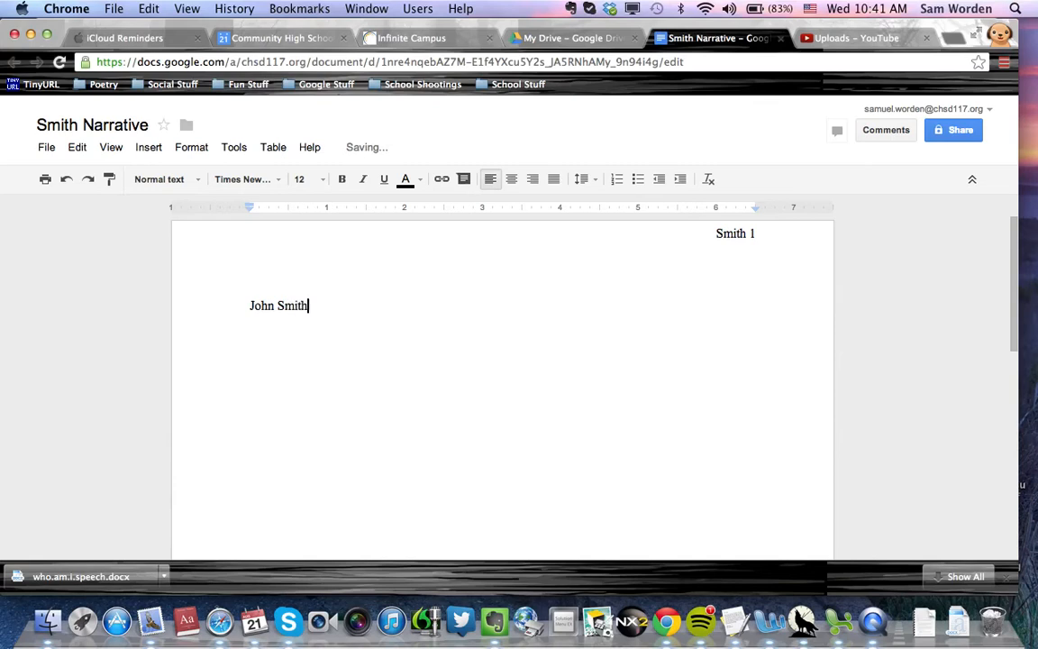
key("Return")
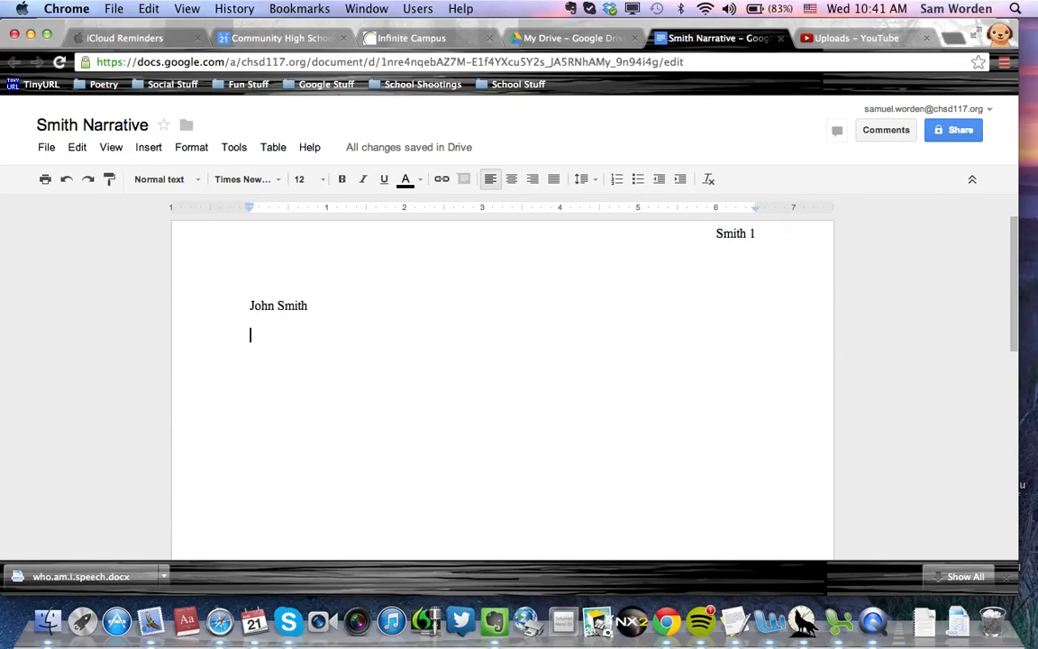
type("Ms. Easton")
key("Return")
type("English 1")
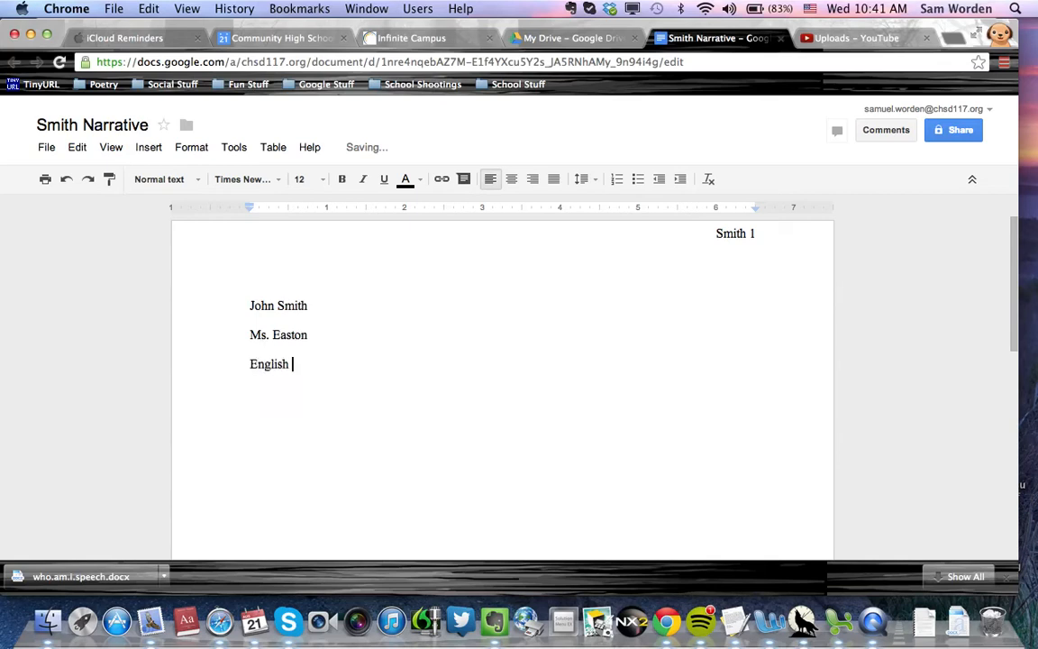
key("Return")
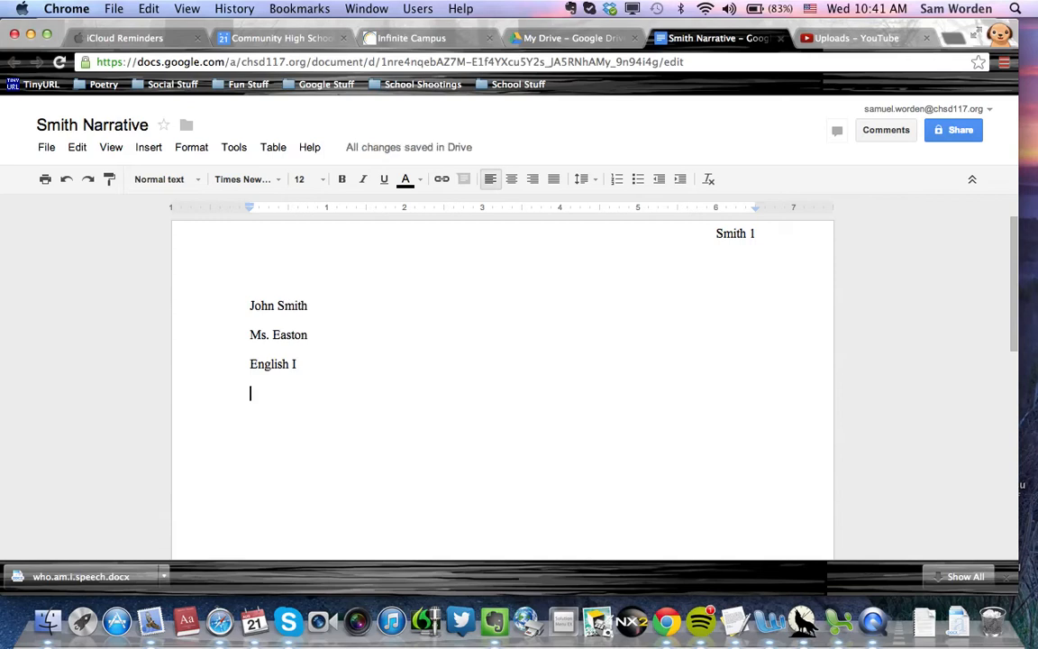
type("21 Au")
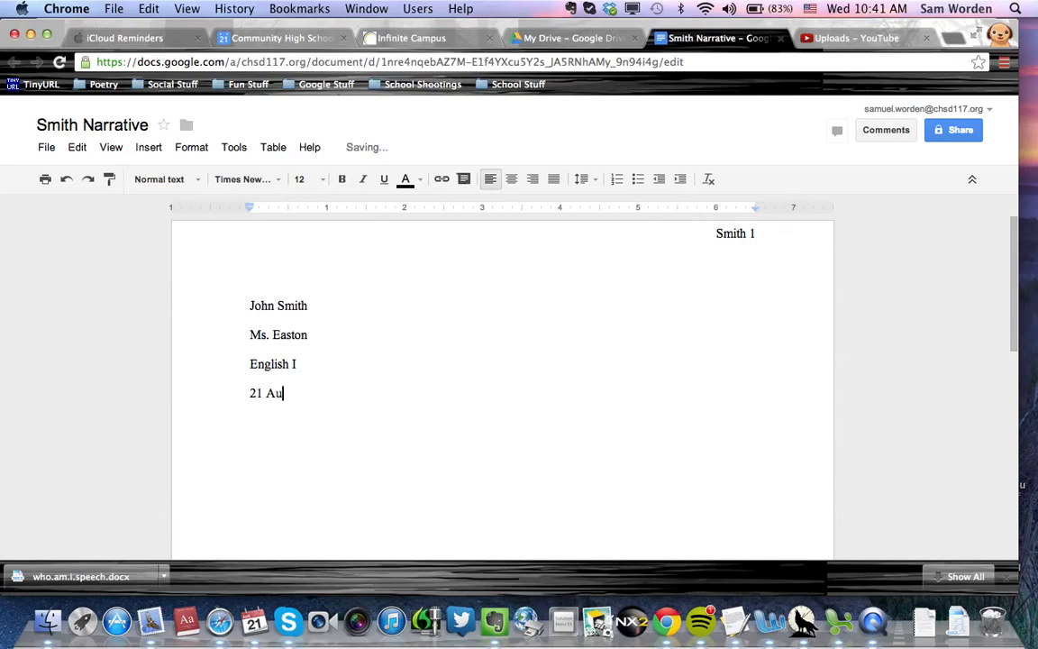
type("gust 2013")
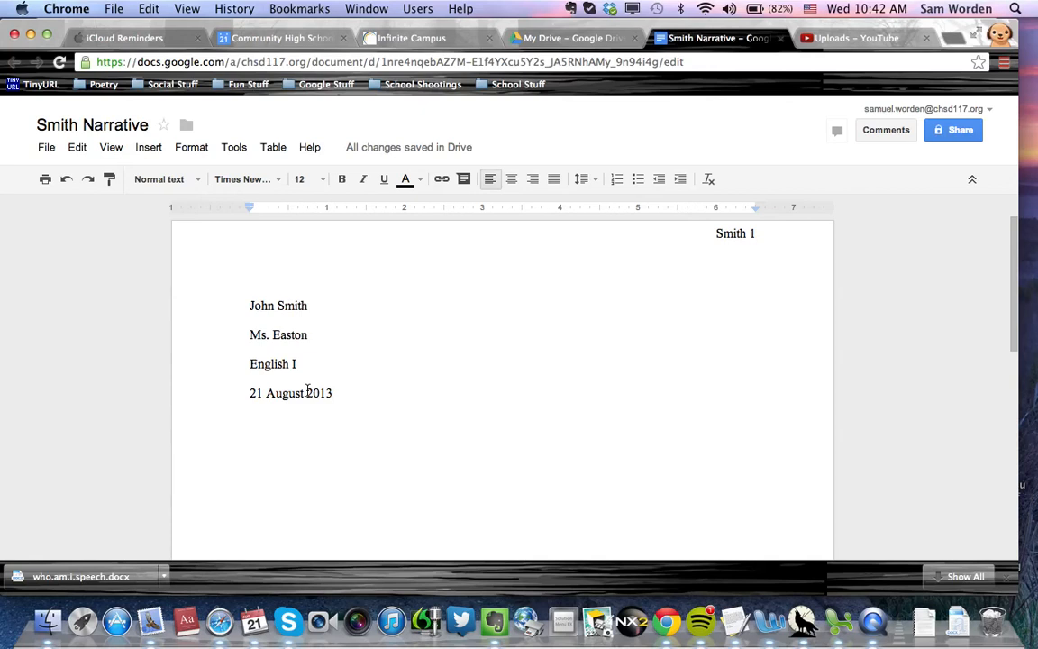
Step: Add a centered line below the date with the placeholder text "TITLE"
key("Return")
left_click(512, 180)
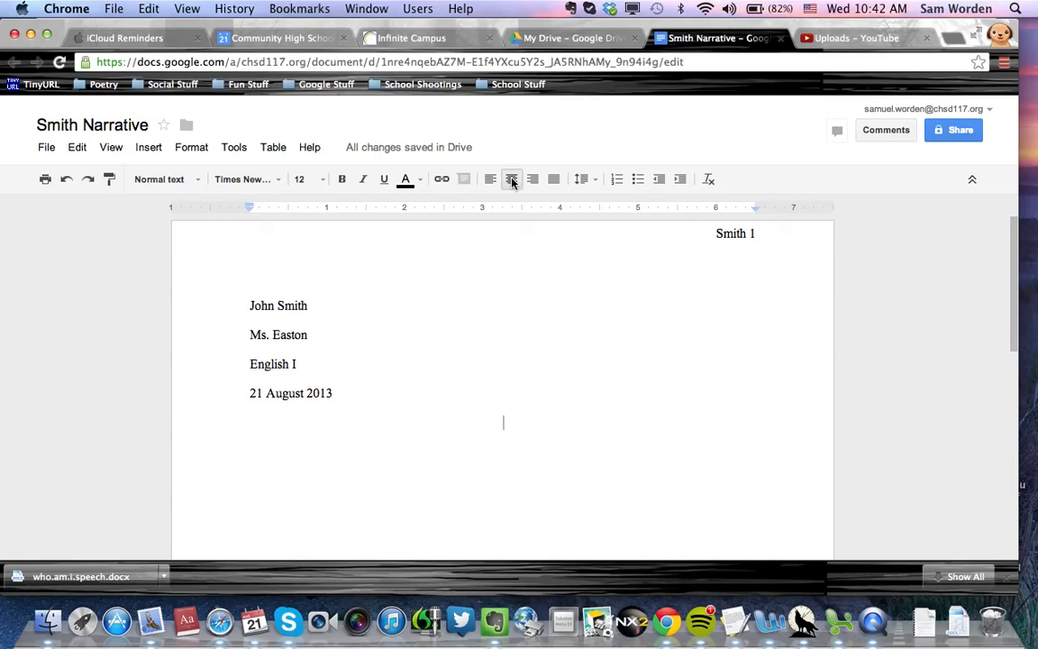
type("TiT")
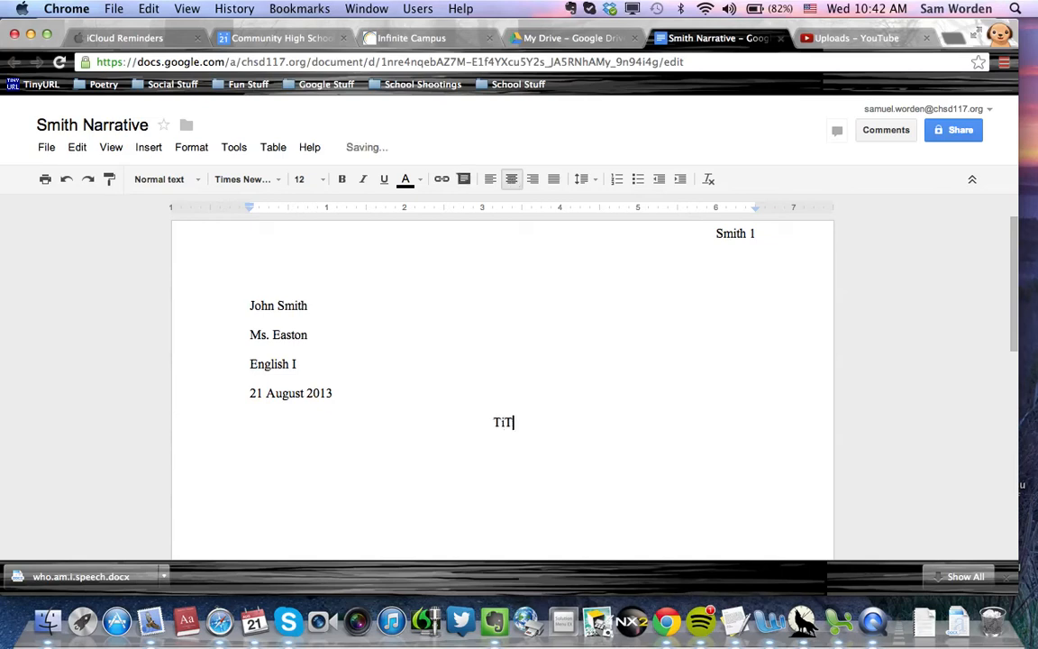
key("BackSpace")
key("BackSpace")
type("ITLE")
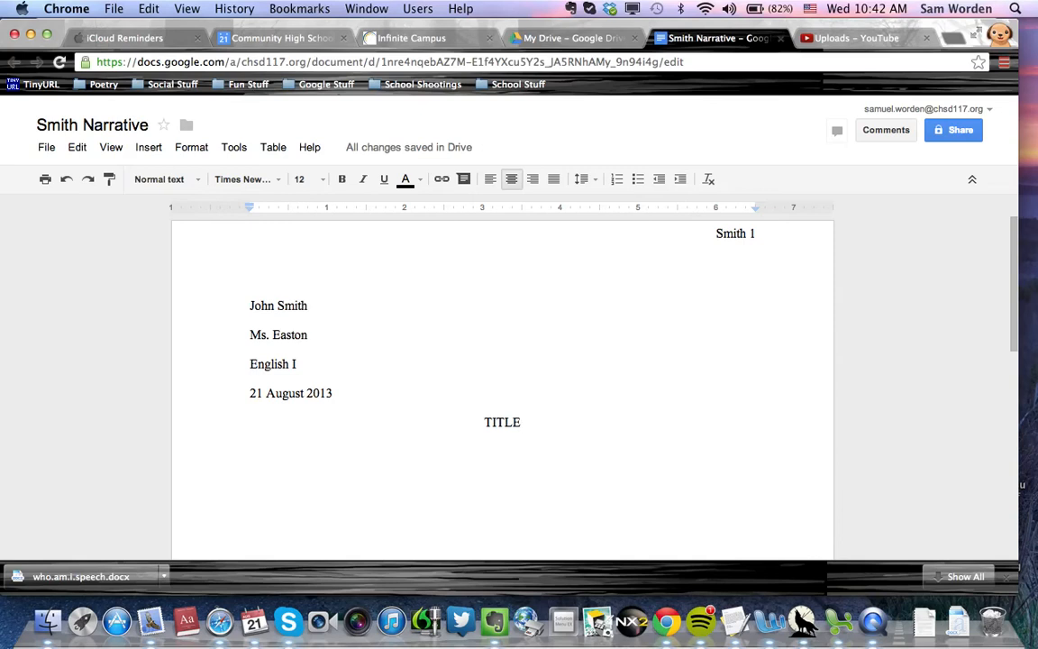
Step: Start a left-aligned, indented paragraph below the title reading "This is a great paragraph. It is full of interesting evidence. For instance, Bill and Ted once"
key("Return")
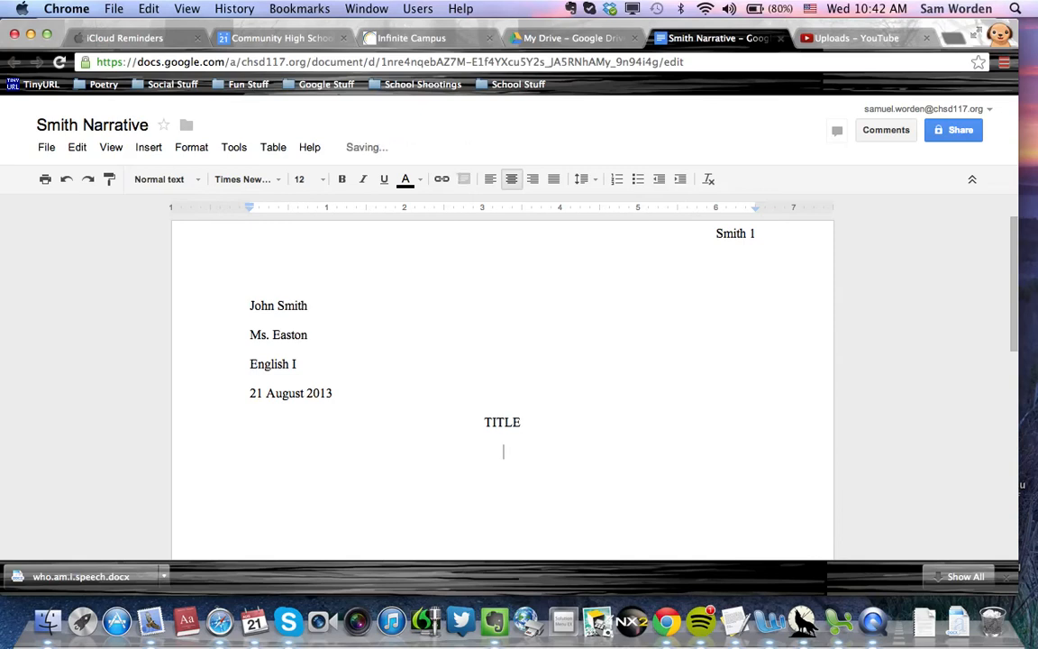
left_click(490, 179)
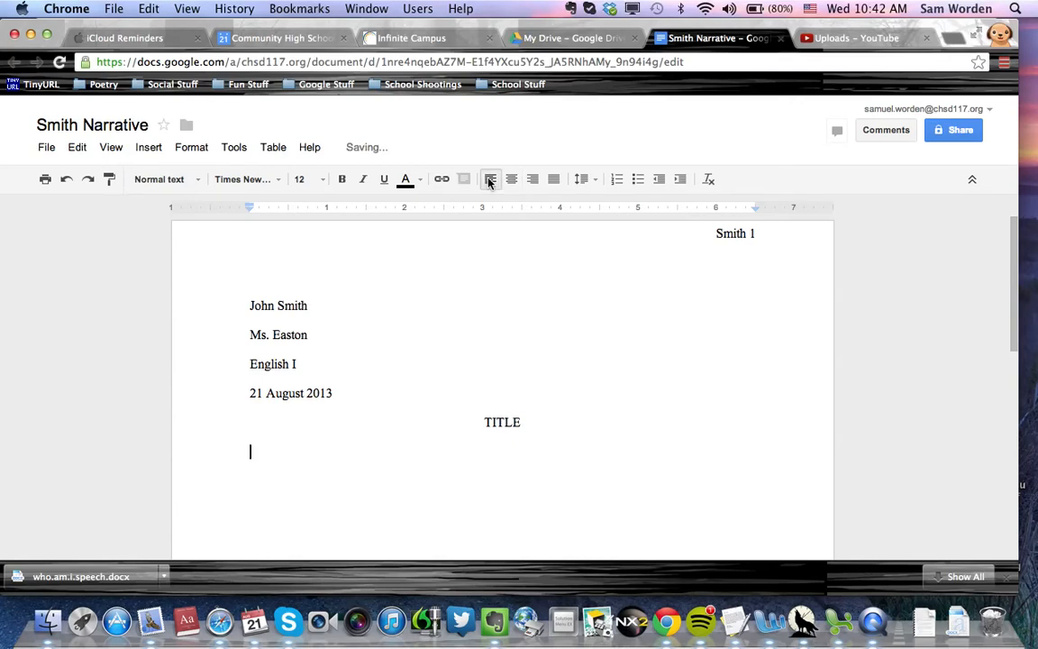
key("Tab")
type("This is a great paragraph. It is fu")
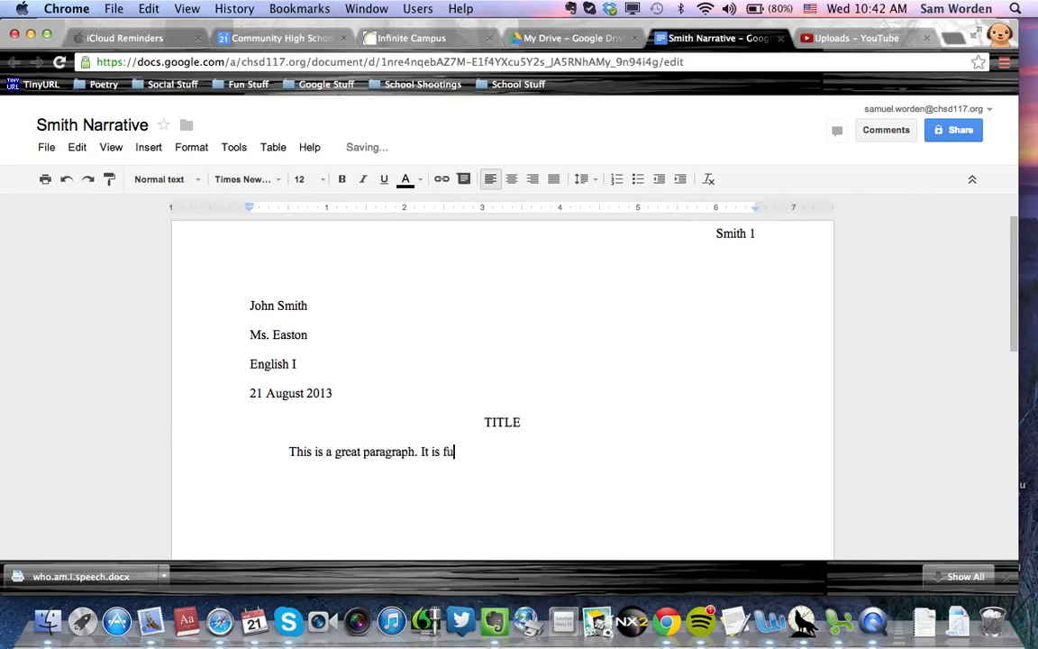
type("ll of interesting evidence. For instance, ")
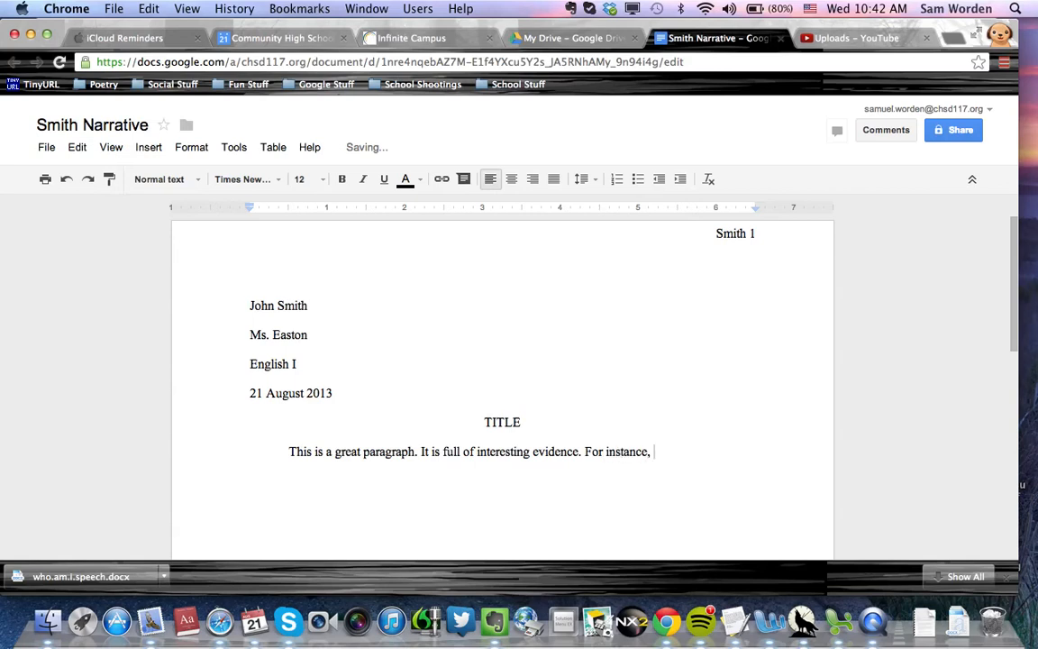
type("Bill and Ted once")
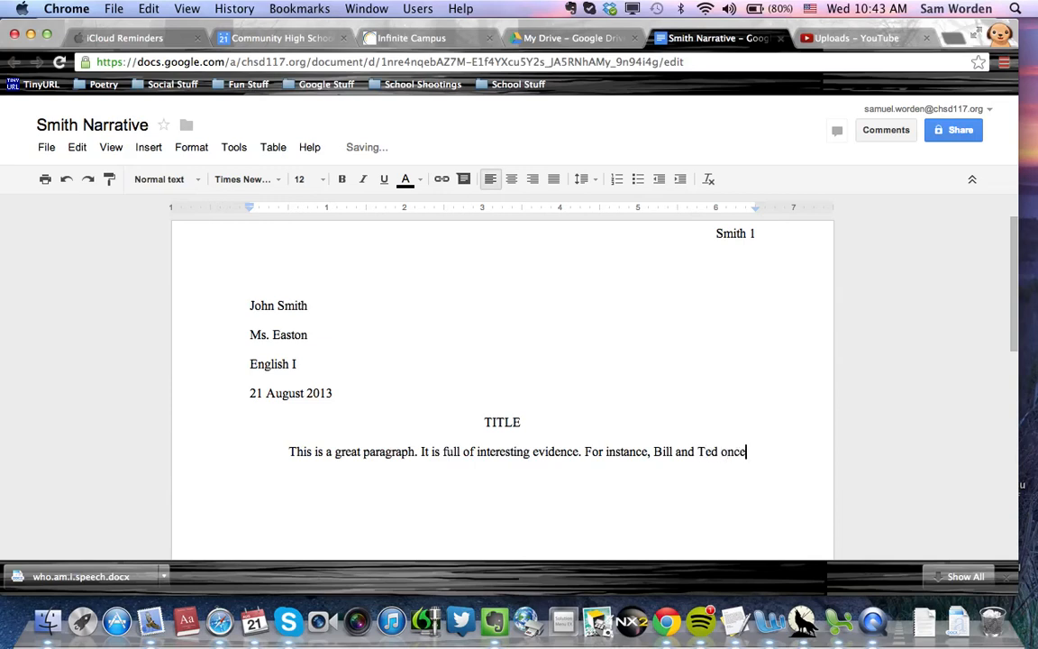
Step: Continue the paragraph with said, "Be excellent to each other" and the parenthetical citation (Reeves), with the period after the citation
type(" said, \"Be excellent to each")
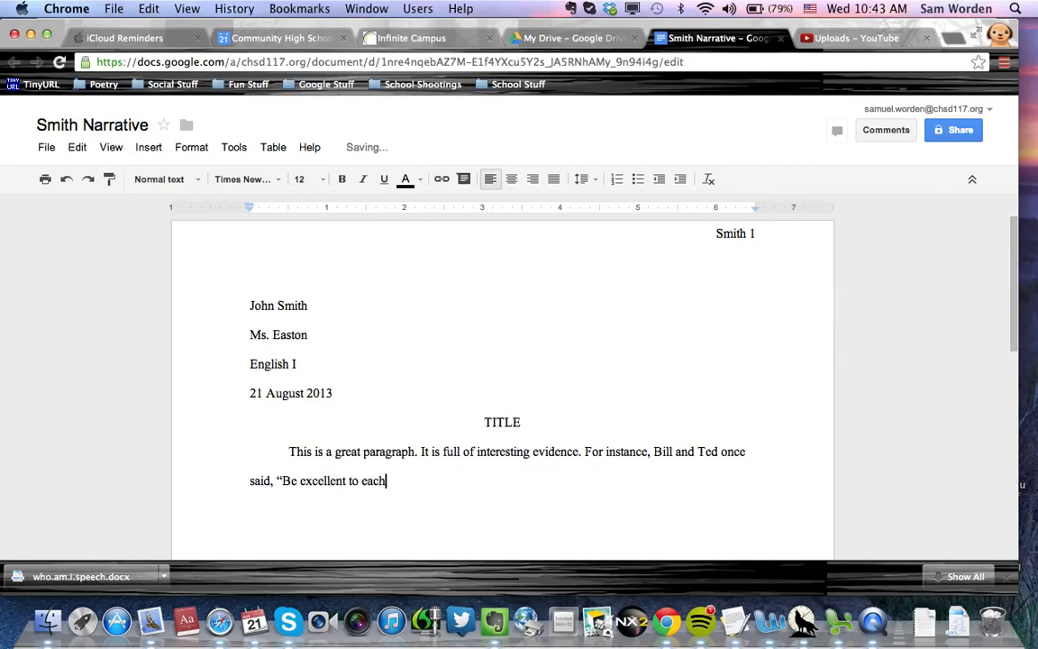
type("other.")
key("BackSpace")
left_click(387, 480)
key("Right")
key("Right")
key("Right")
key("Right")
type("\" ")
type("(")
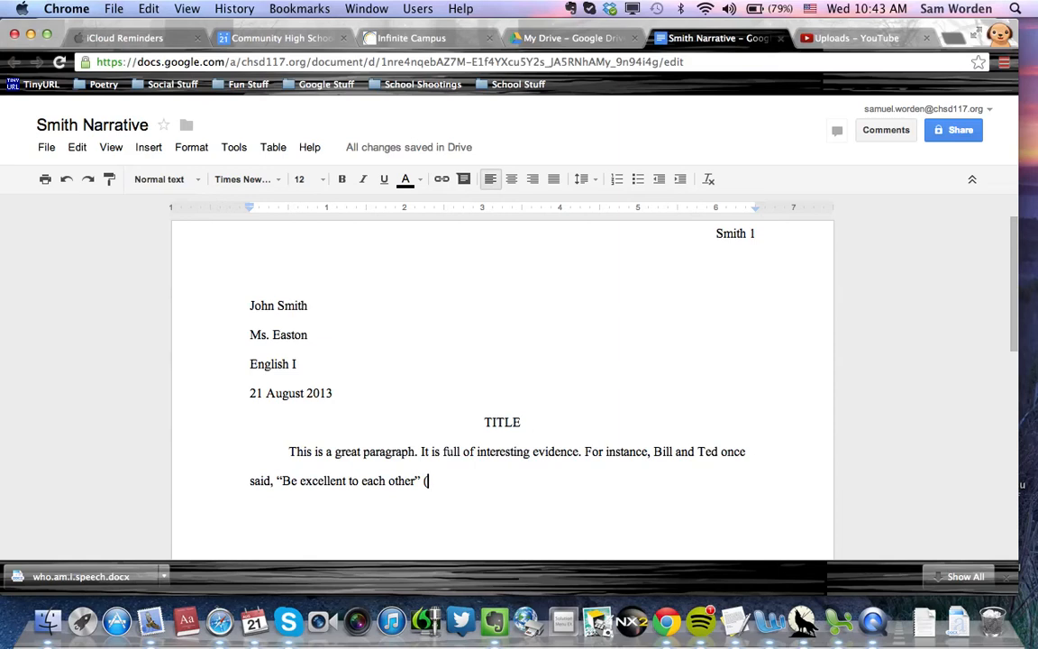
type("Reeves")
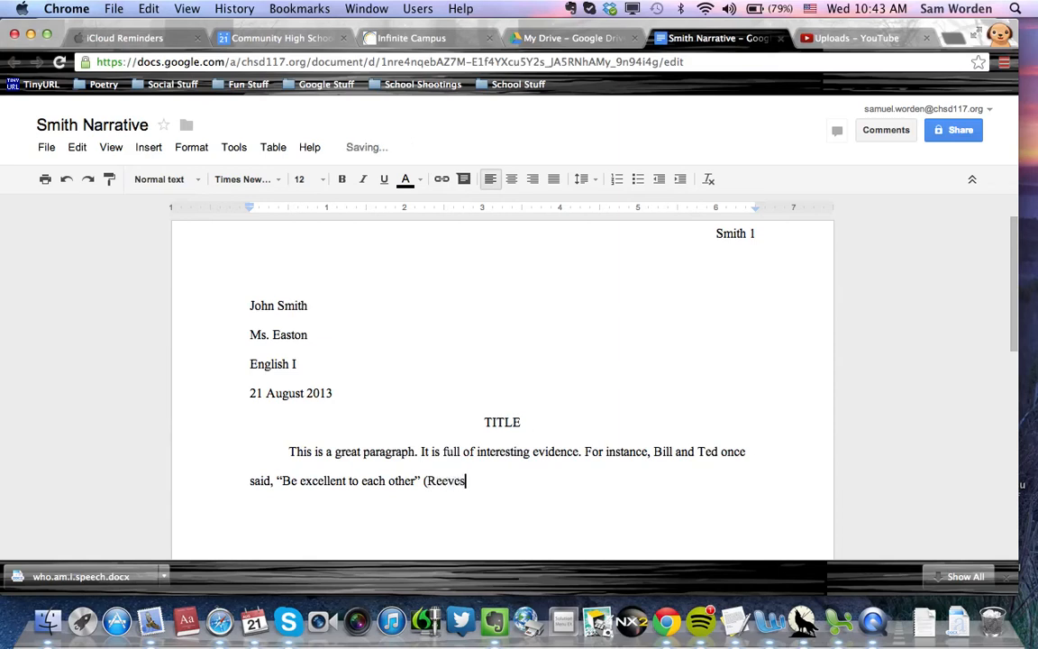
type("). ")
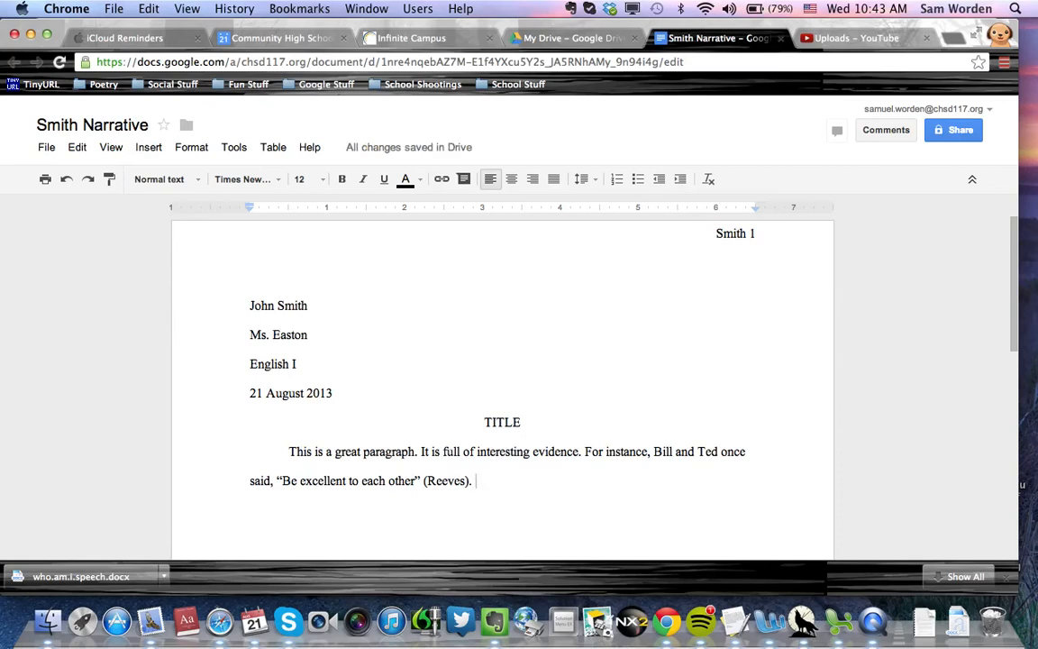
Step: Finish the first paragraph with the sentence "This shows that you should be excellent to each other."
type("This shows that should")
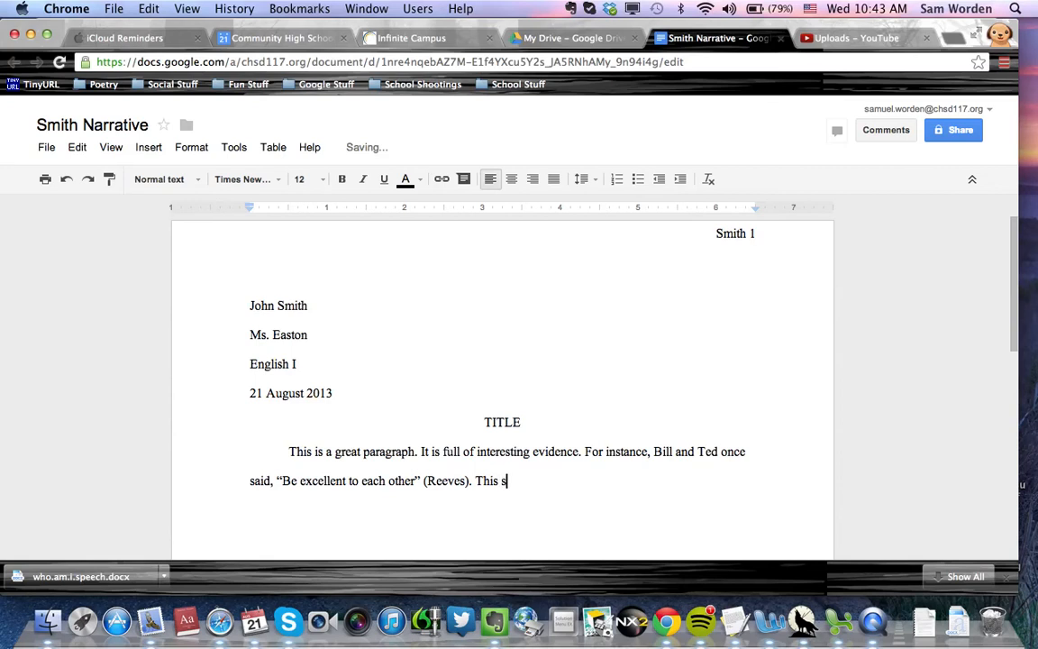
key("BackSpace")
key("BackSpace")
key("BackSpace")
key("BackSpace")
key("BackSpace")
key("BackSpace")
type("you shou")
type("d be")
key("BackSpace")
key("BackSpace")
key("BackSpace")
key("BackSpace")
type("ld be excellent ")
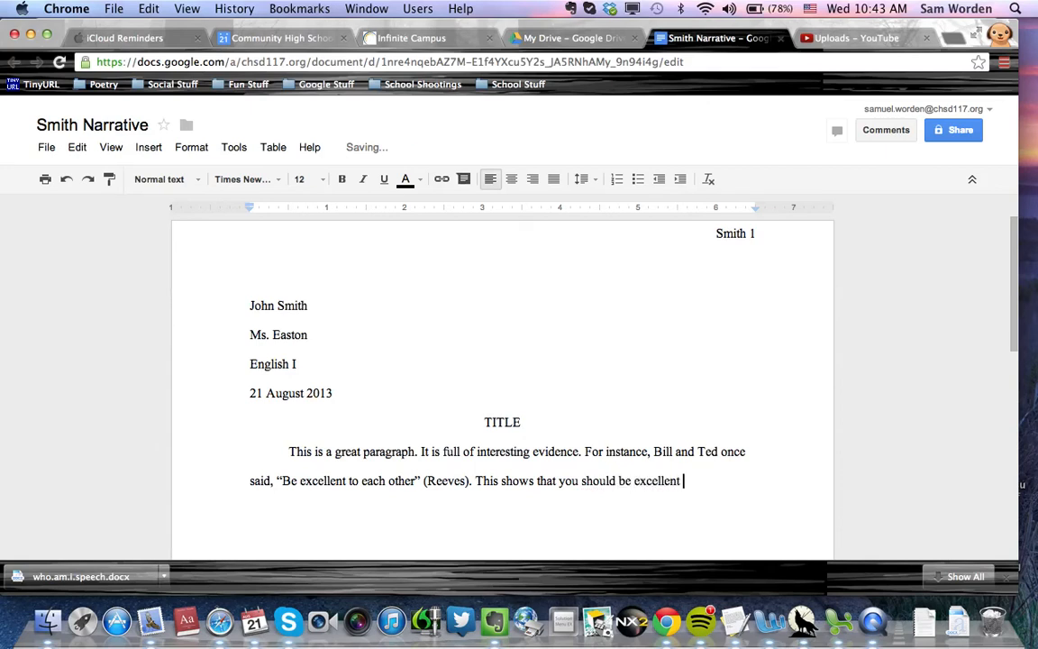
type("to each other.")
Step: Add a second indented paragraph reading "See how I indented it?"
key("Return")
key("Tab")
type("ee ho")
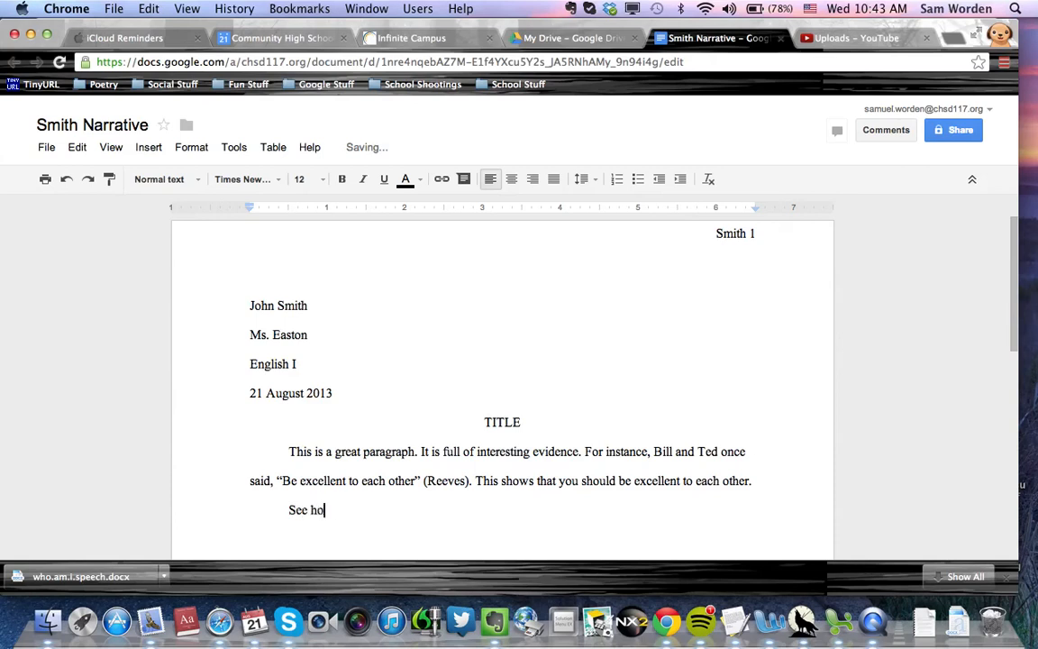
type("w I indented it?")
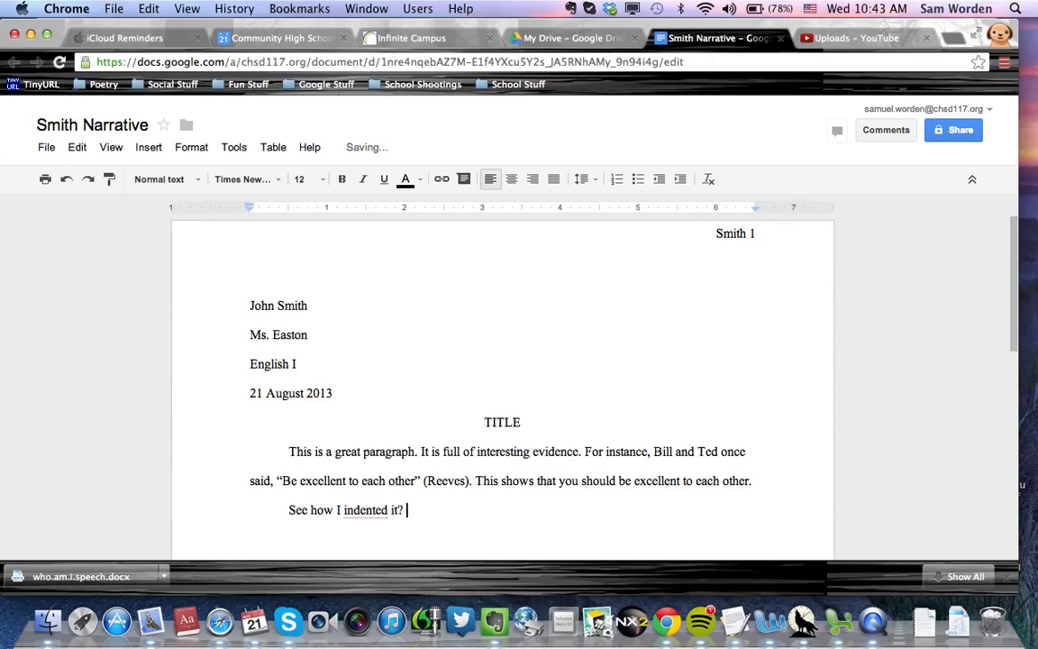
Step: Reword the second paragraph's sentence as "See how I did that?"
right_click(376, 510)
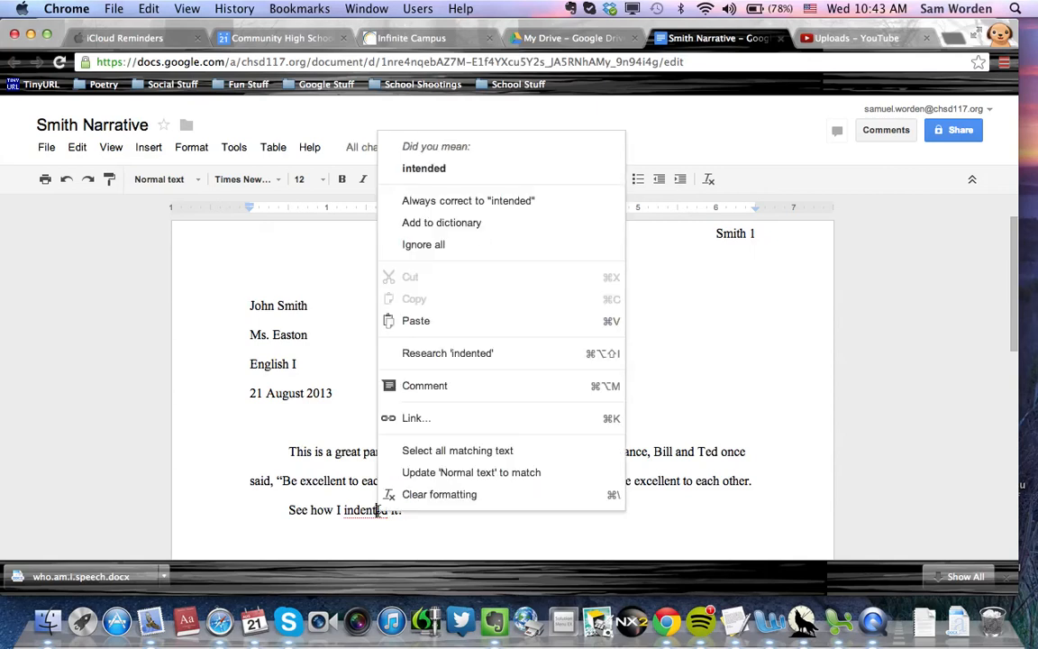
left_click(359, 514)
left_click(408, 510)
key("BackSpace")
key("BackSpace")
key("BackSpace")
key("BackSpace")
key("BackSpace")
key("BackSpace")
key("BackSpace")
key("BackSpace")
key("BackSpace")
key("BackSpace")
key("BackSpace")
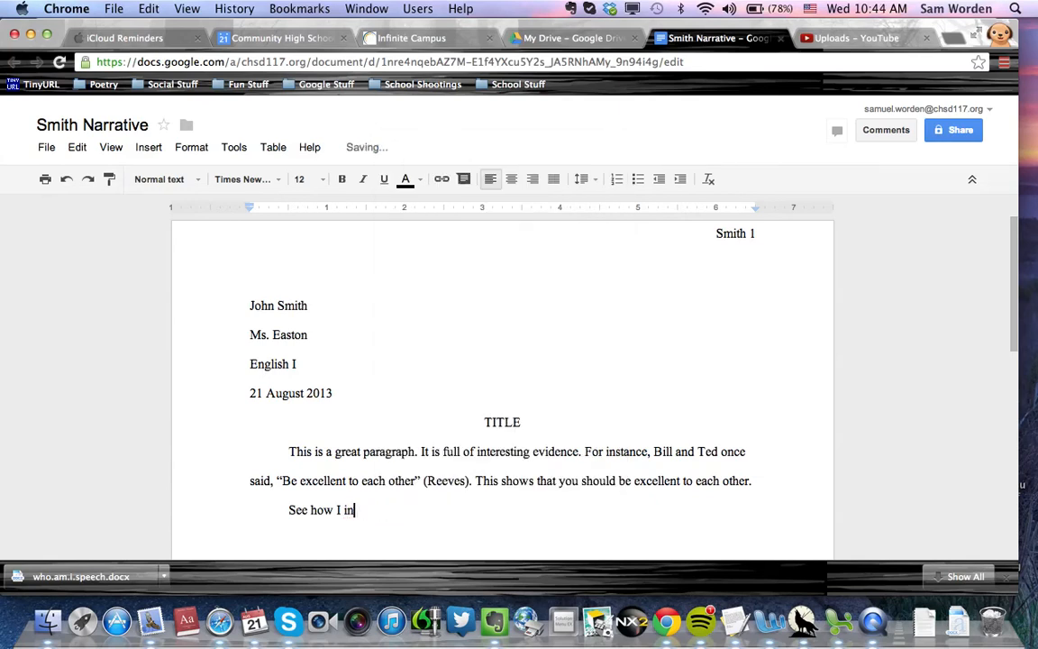
type("did that?")
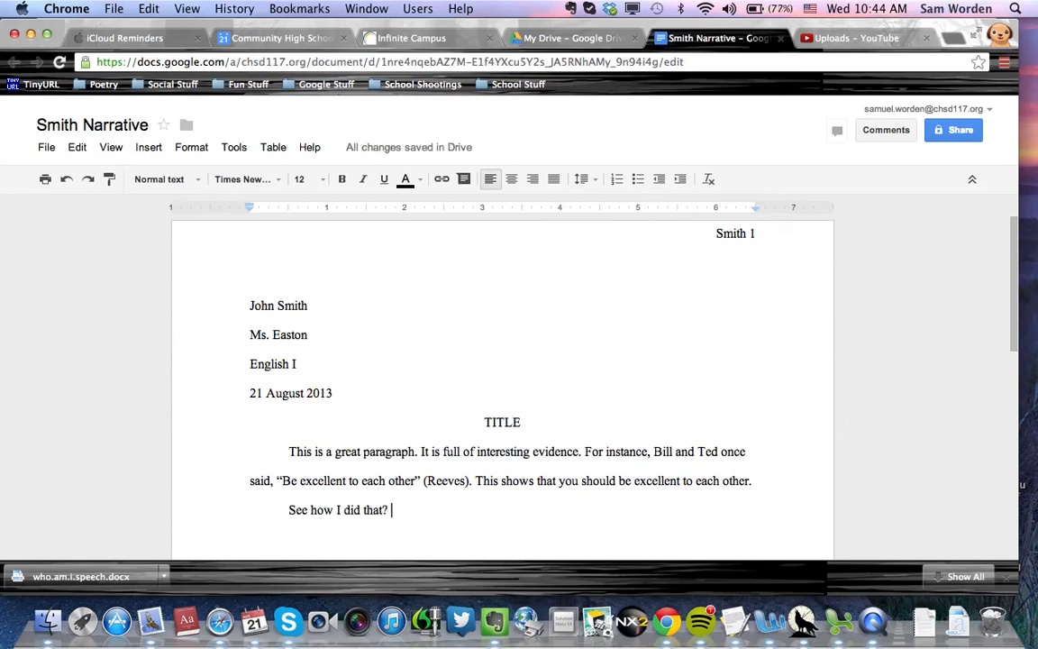
Step: Add blank lines after the second paragraph until the insertion point is on the first line of page 2
key("Return")
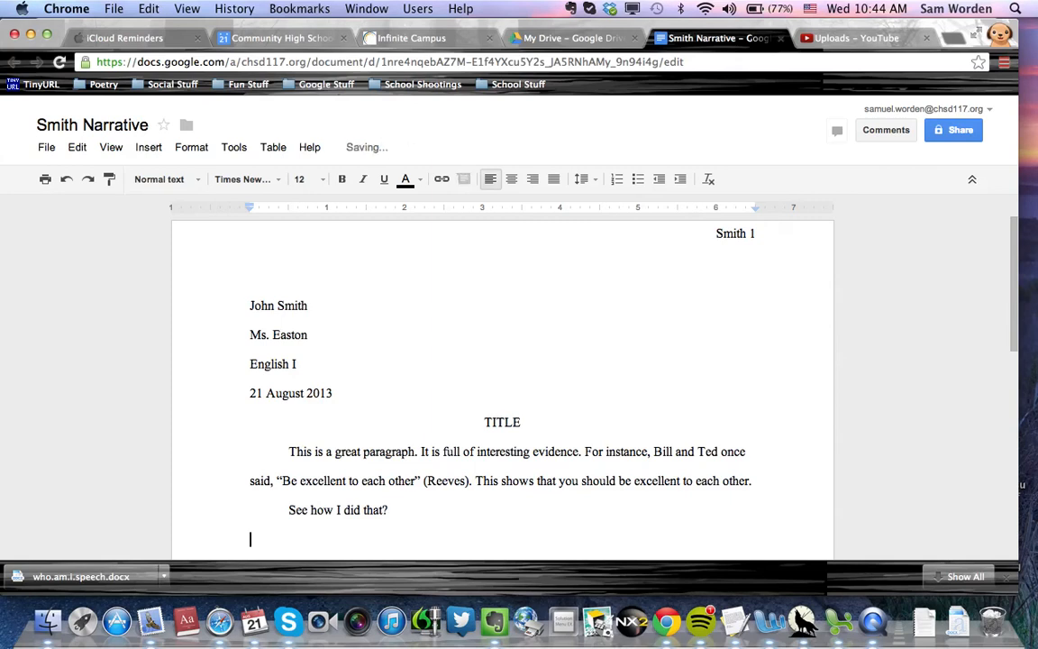
key("Return")
key("Return")
key("Return")
key("Return")
key("Return")
key("Return")
key("Return")
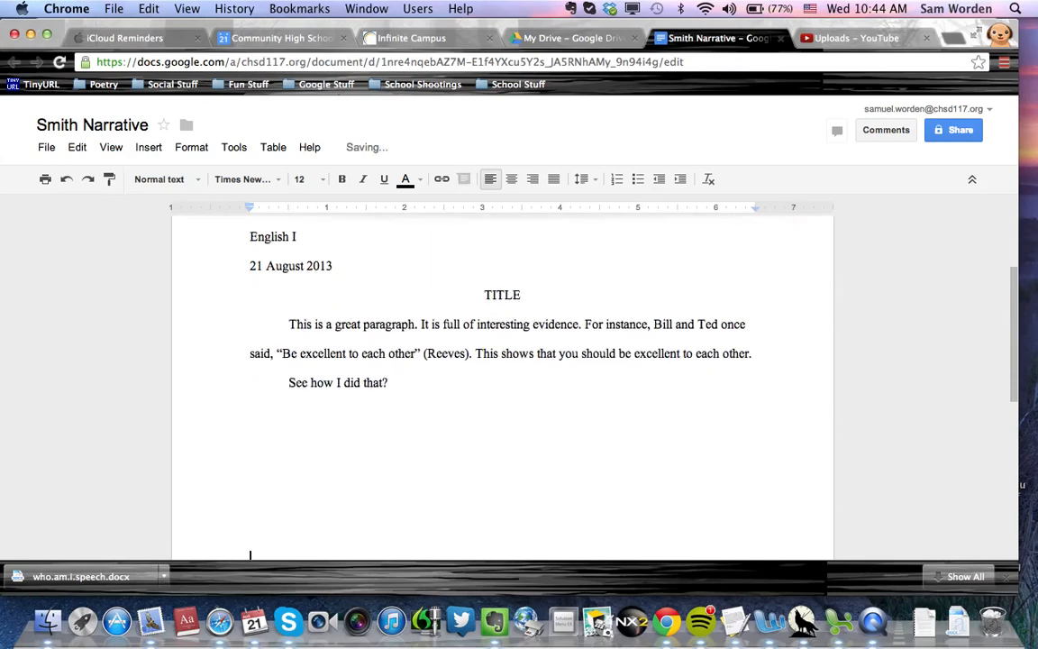
key("Return")
key("Return")
key("Return")
key("Return")
key("Return")
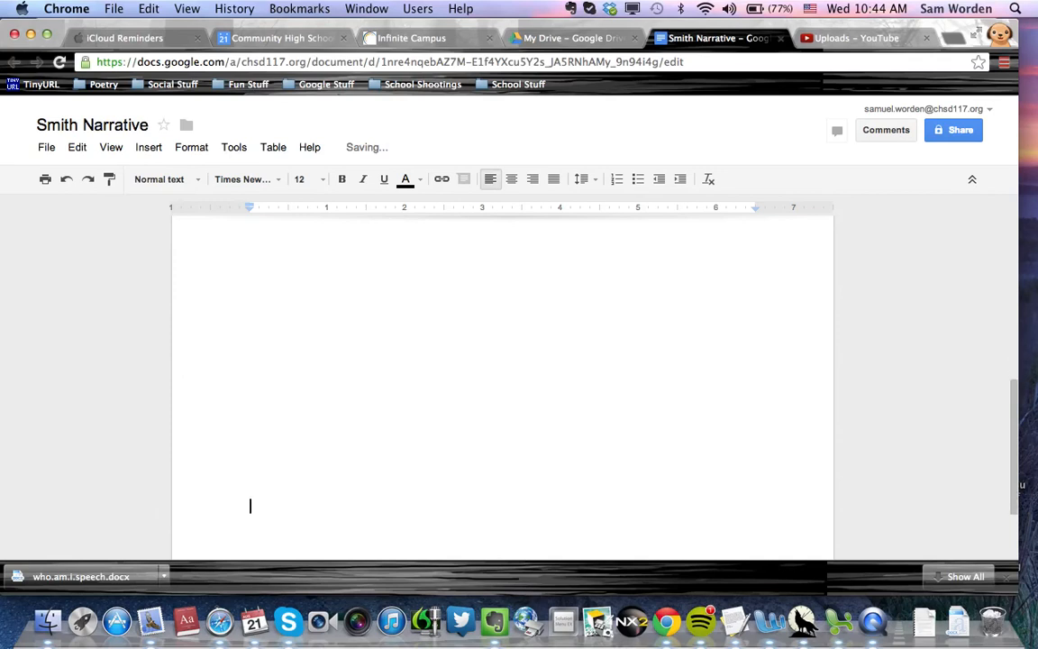
key("Return")
key("Return")
key("Return")
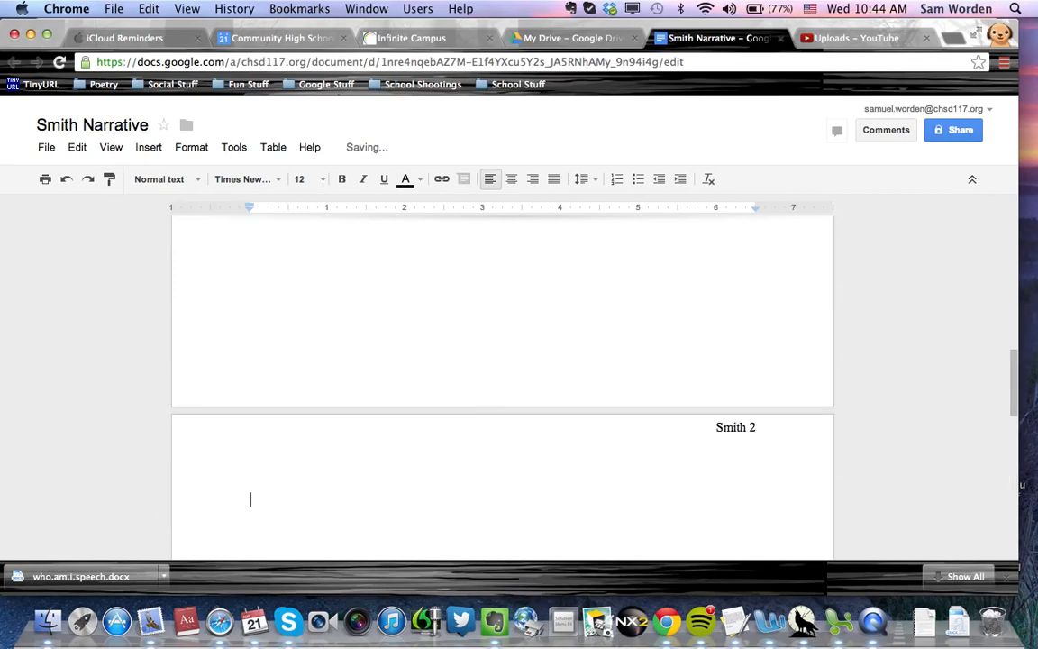
key("BackSpace")
key("Return")
Step: Add the centered heading "Works Cited" on the first line of the second page
left_click(511, 180)
type("Works Cited")
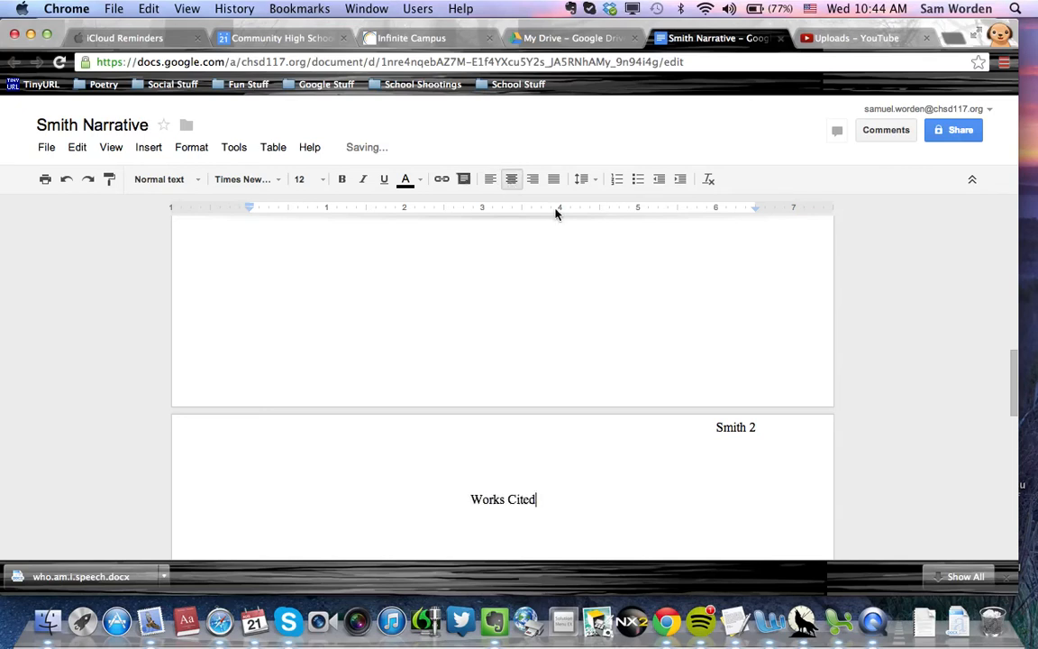
scroll(510, 451, "down", 5)
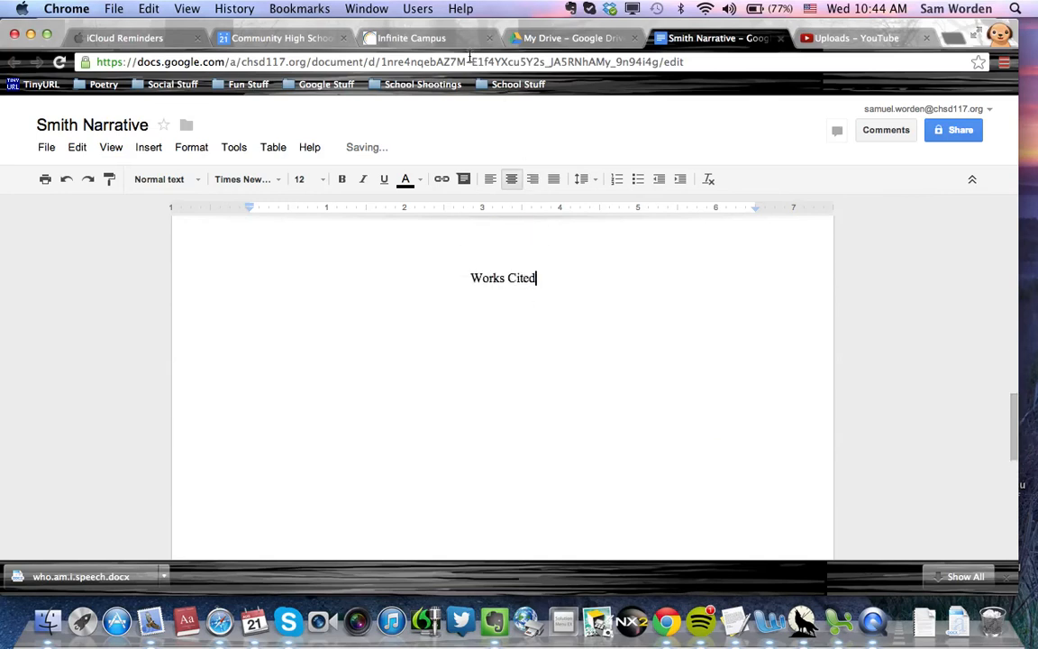
Step: Open citationmachine.net in a new browser tab and bring up the MLA 7th edition citation form for a book
left_click(948, 36)
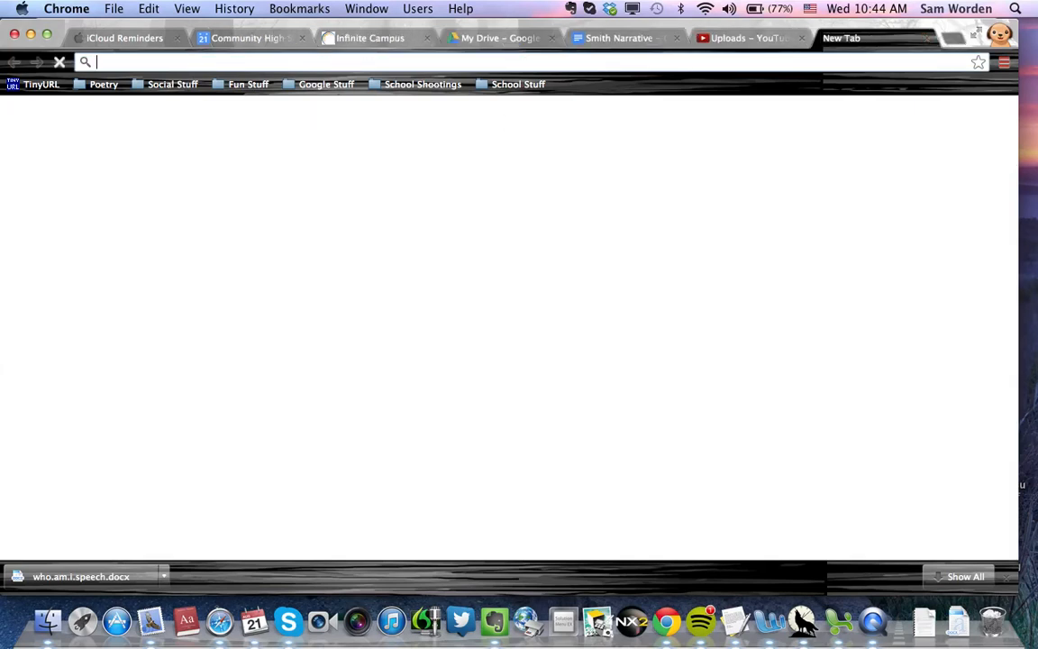
type("citationmachine.net")
key("Return")
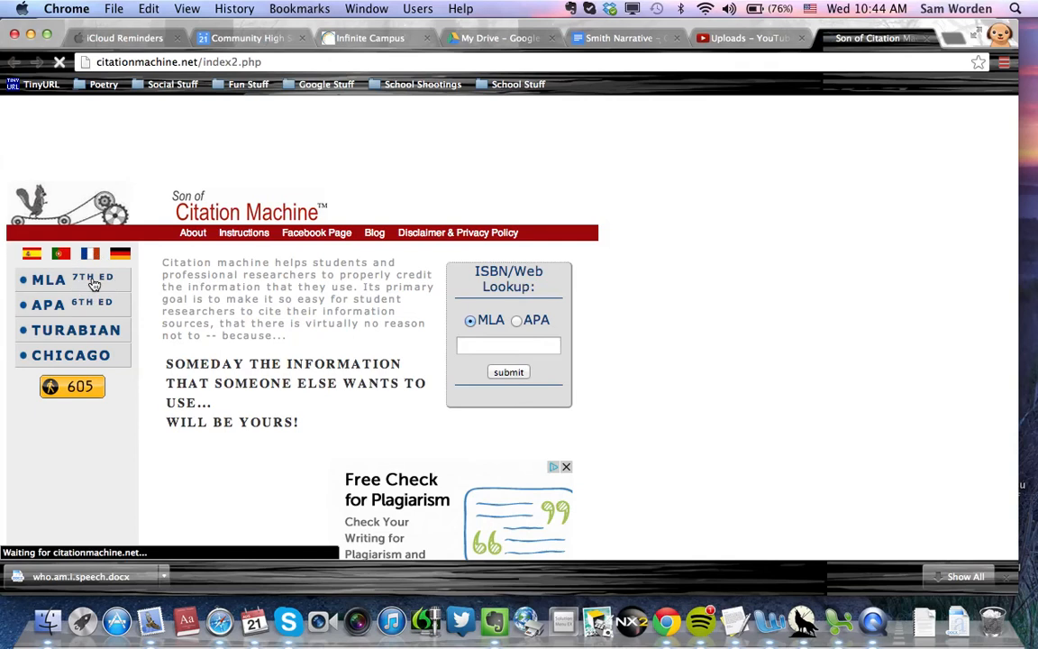
left_click(94, 284)
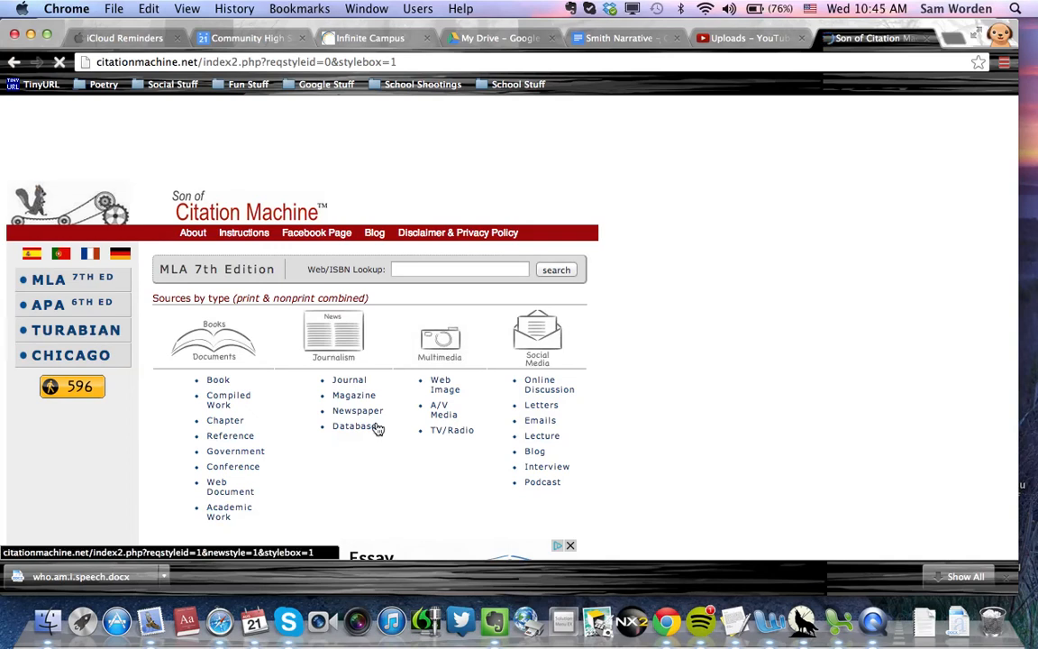
left_click(223, 383)
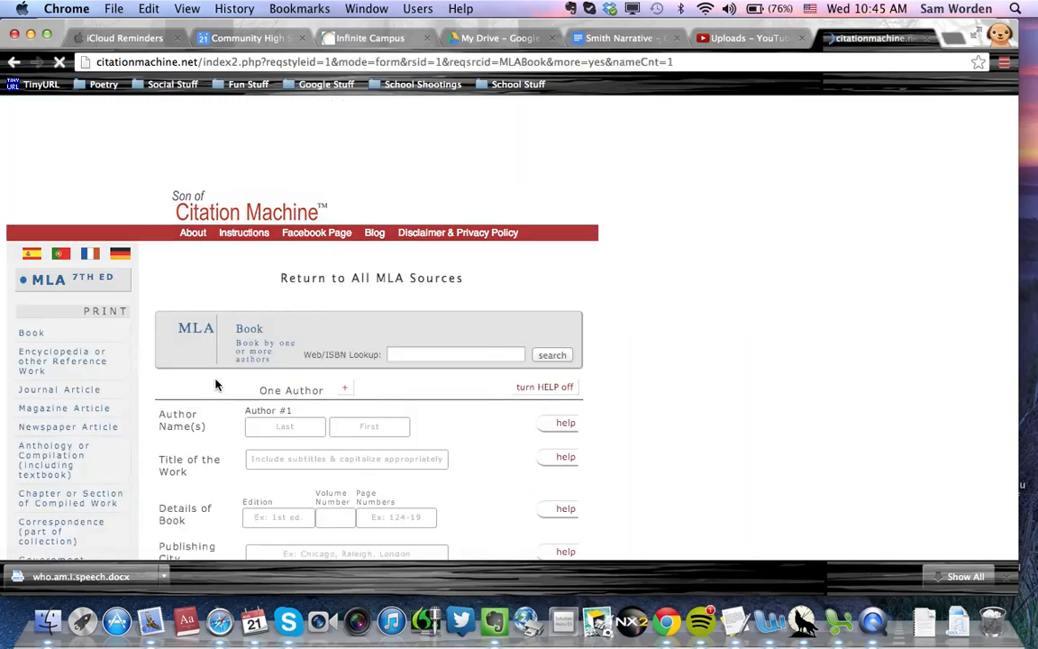
Step: Enter Keanu Reeves as the book's author and "Bill and Ted's Excellent Adventure" as the title of the work
left_click(275, 427)
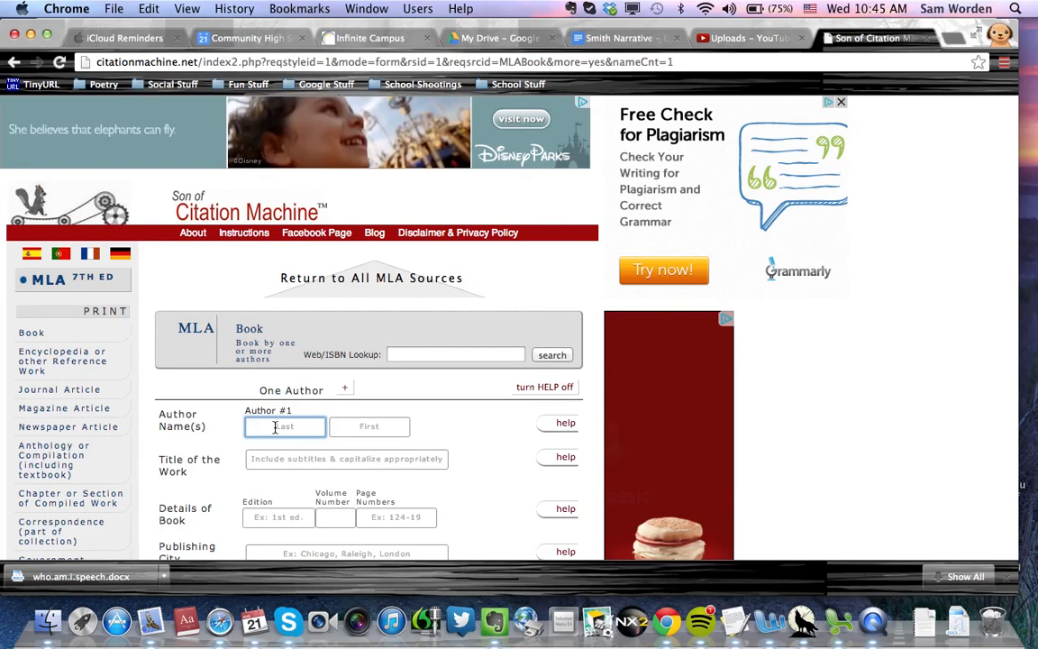
type("Reeves")
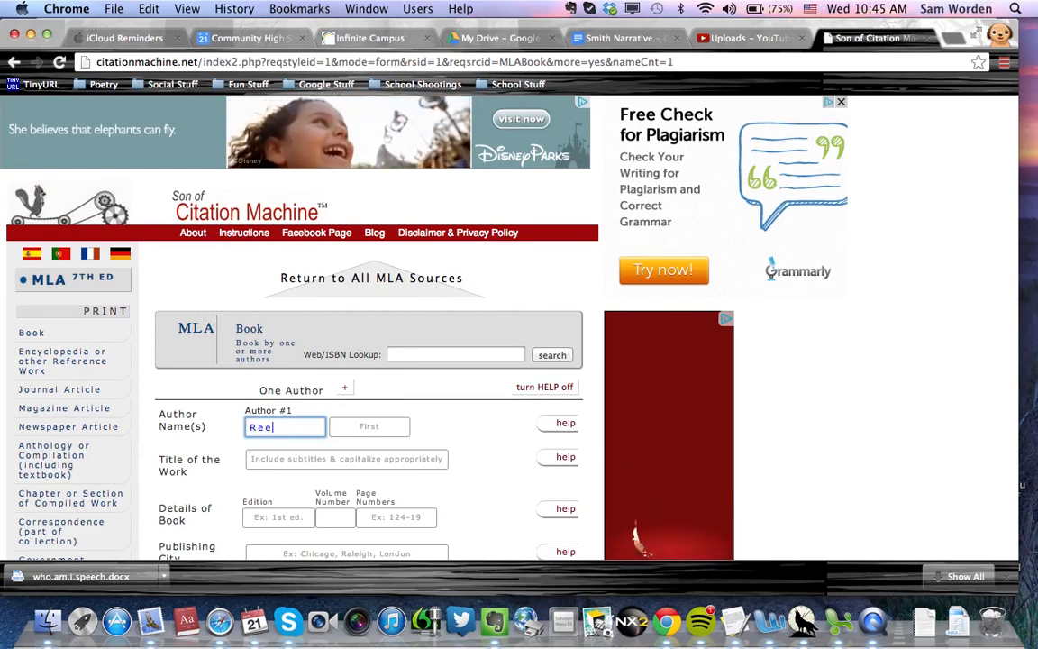
key("Tab")
type("Keanu")
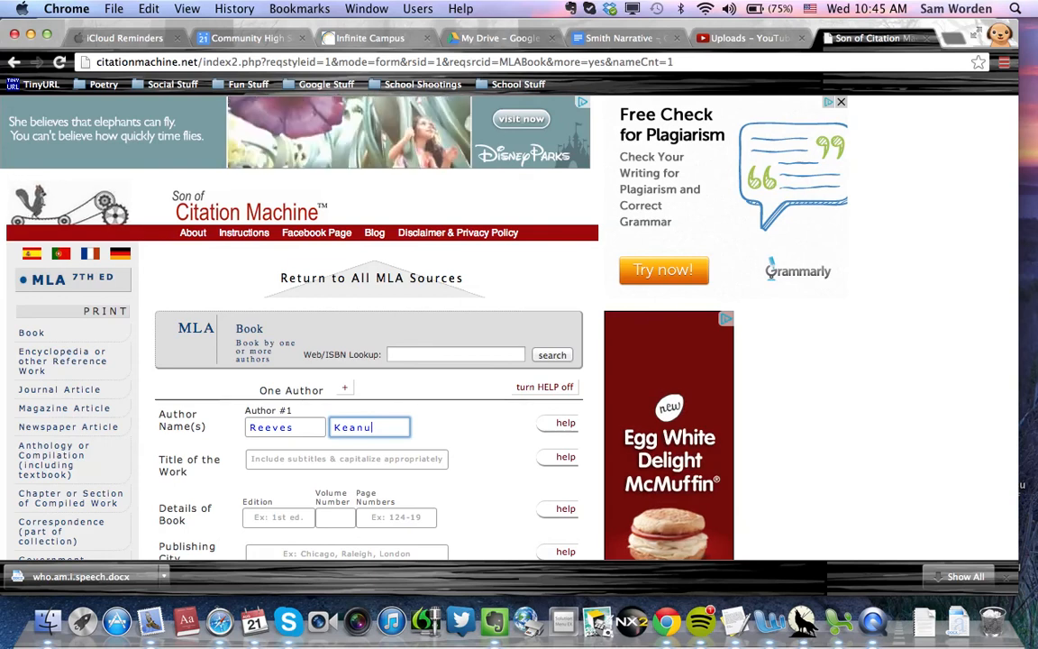
key("Tab")
type("Bi")
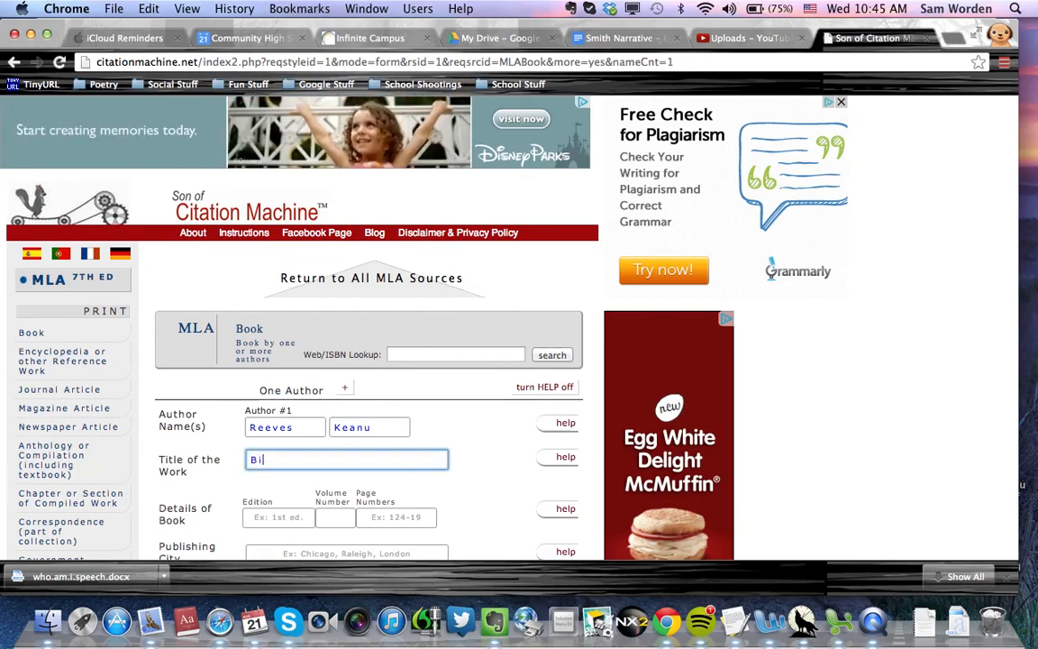
type("ll and Ted's Excellent Adventure")
key("Tab")
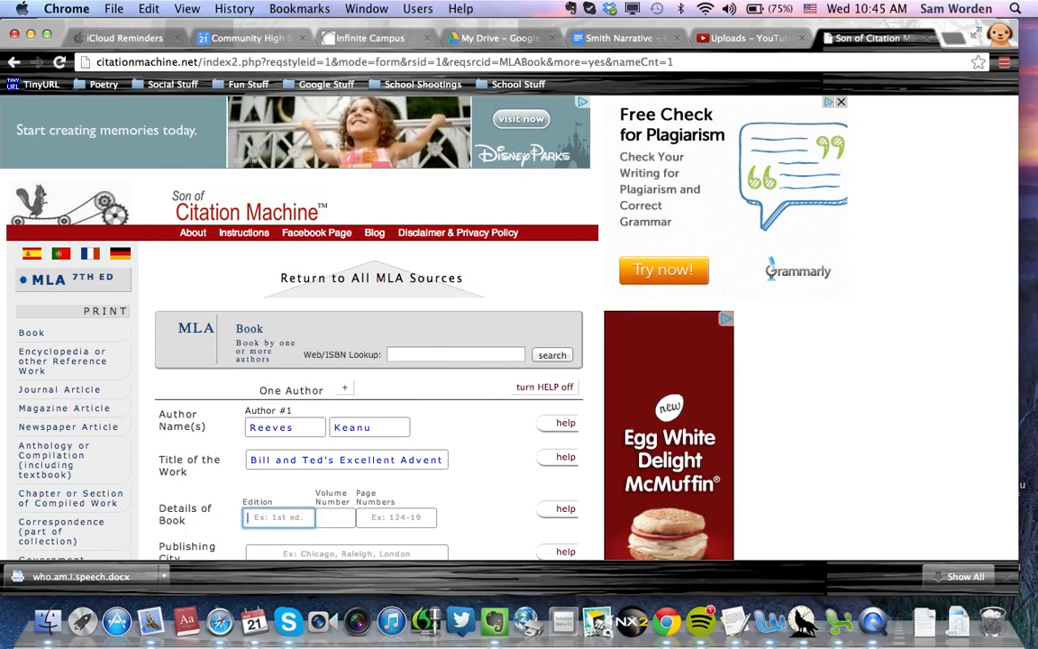
Step: Leave the book's edition details empty and set the publishing city to New York
scroll(519, 324, "down", 5)
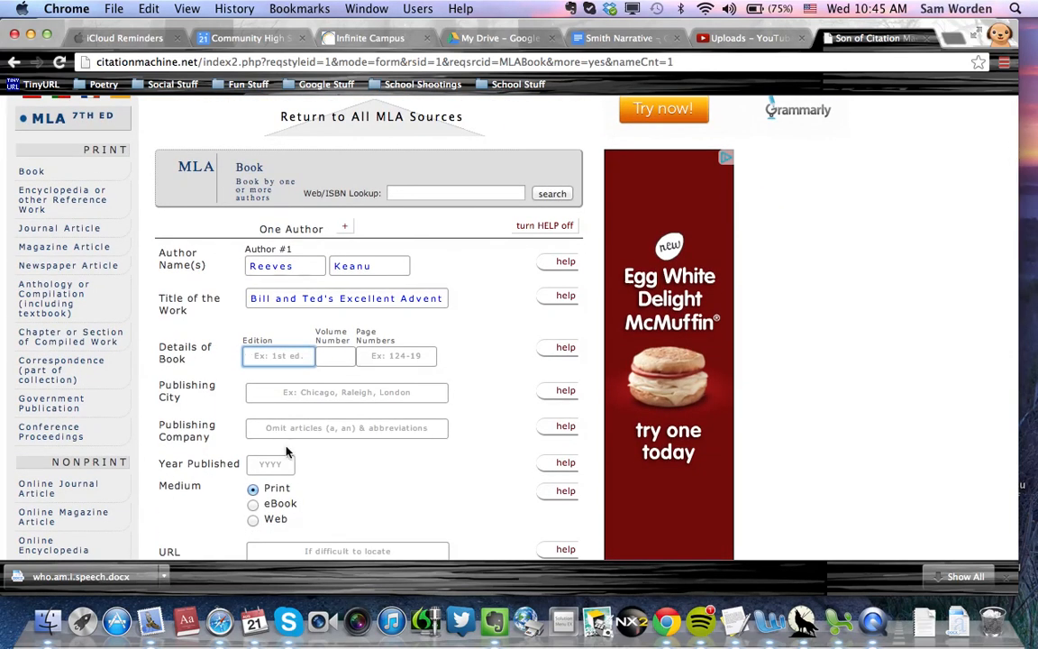
left_click(281, 393)
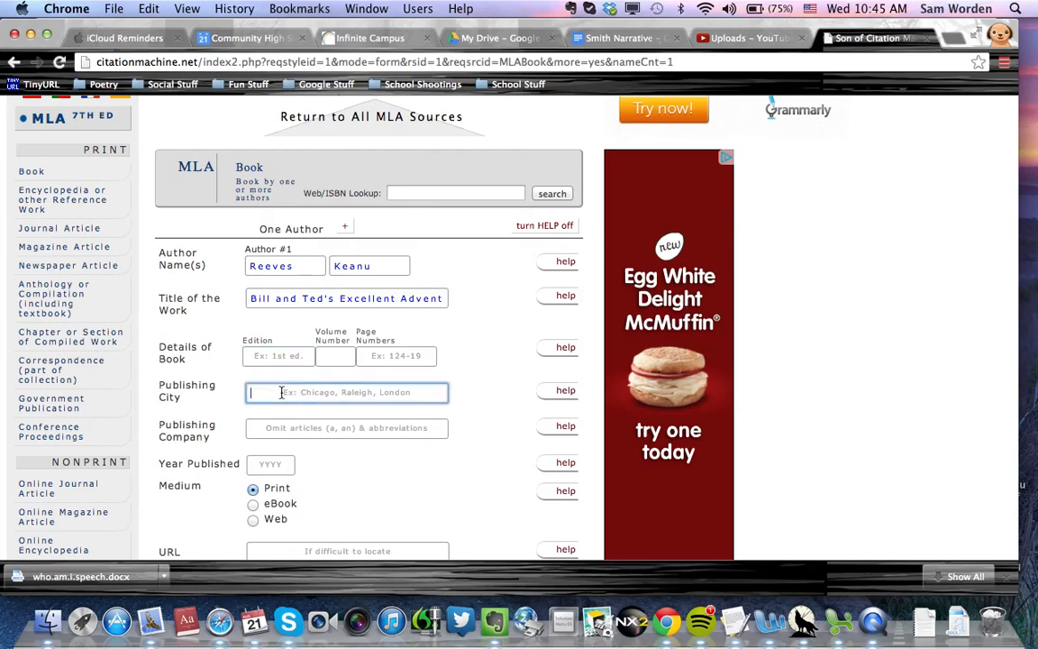
type("New Yo")
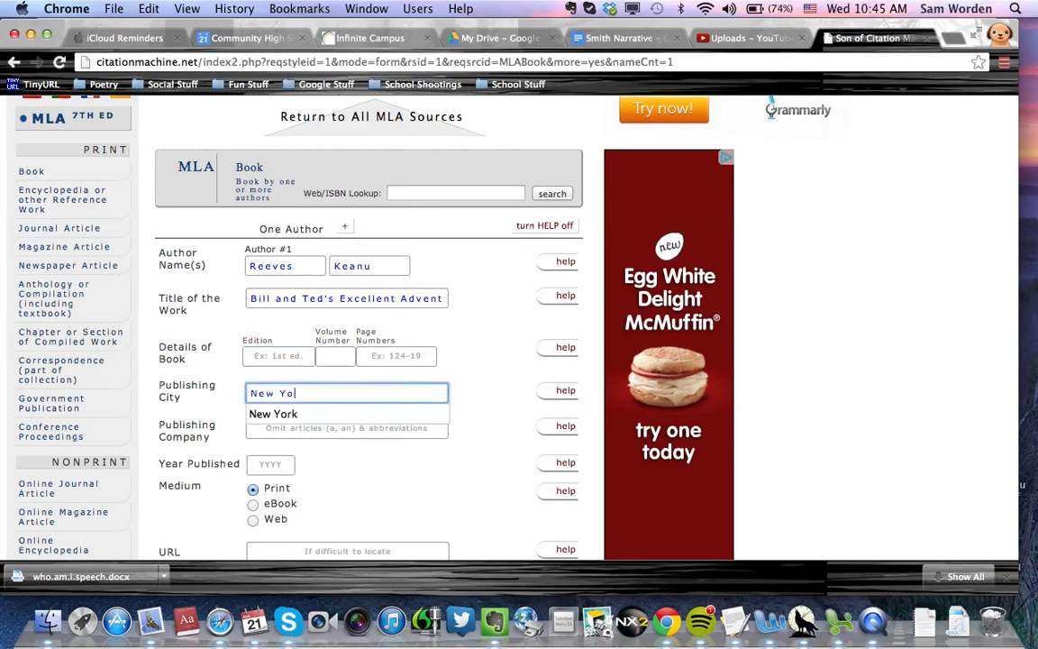
type("rk")
key("Tab")
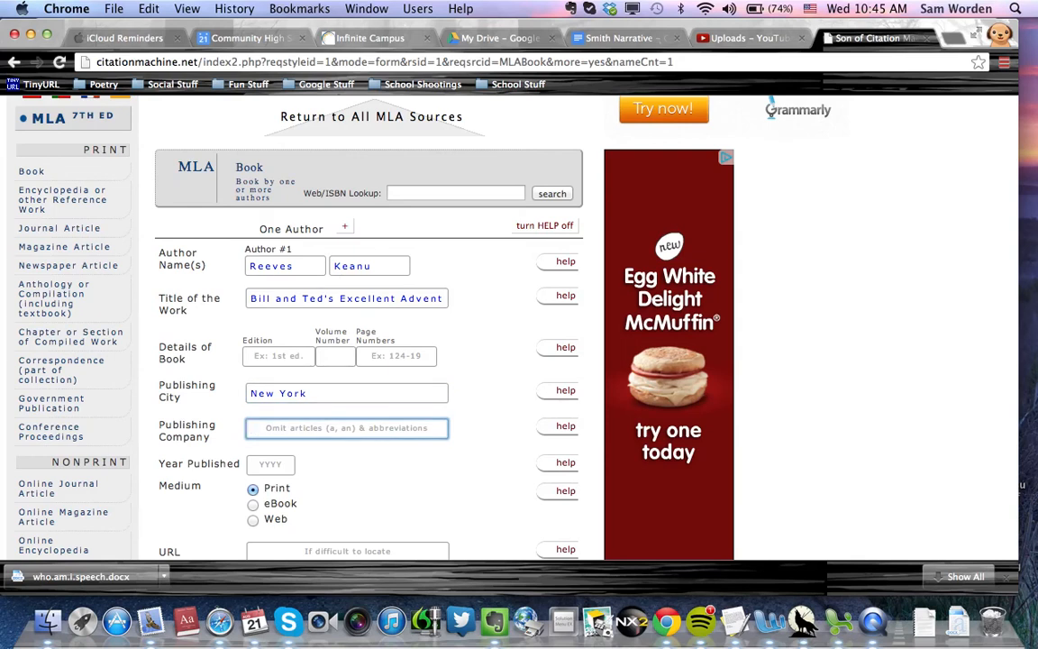
Step: Set the book's publishing company to Random House and the year published to 1986, with Print as the medium
type("Random House")
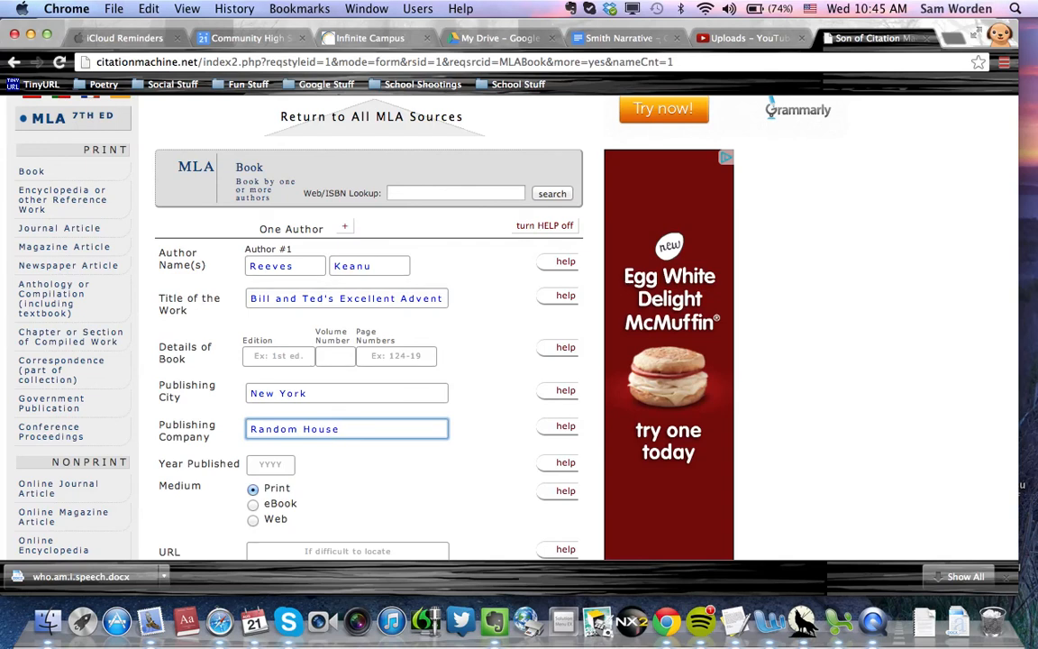
key("Tab")
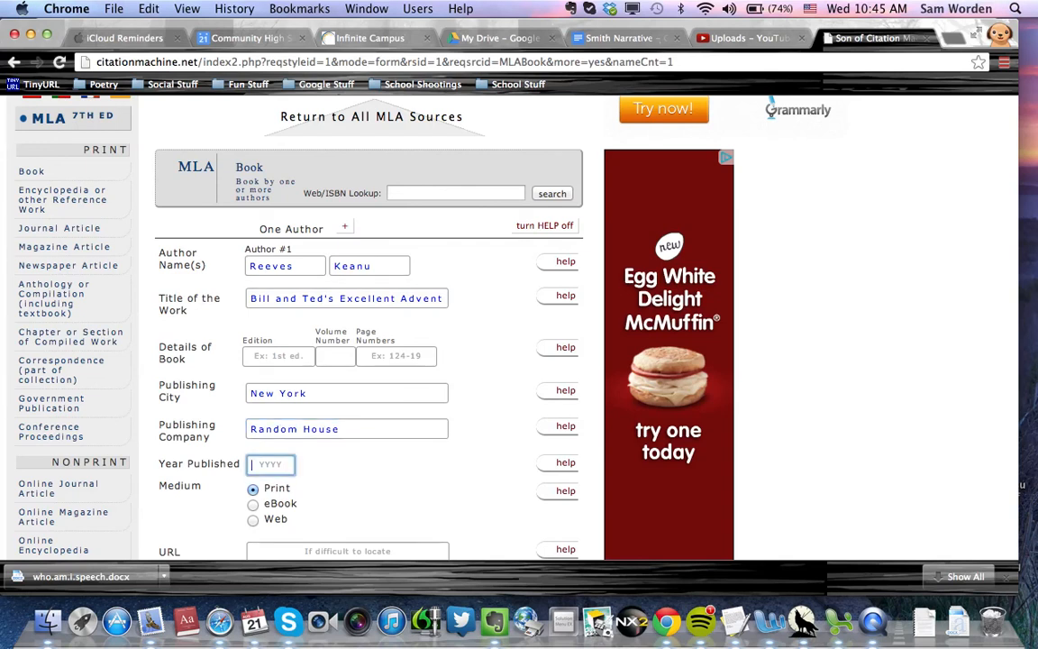
type("1986")
scroll(378, 459, "down", 3)
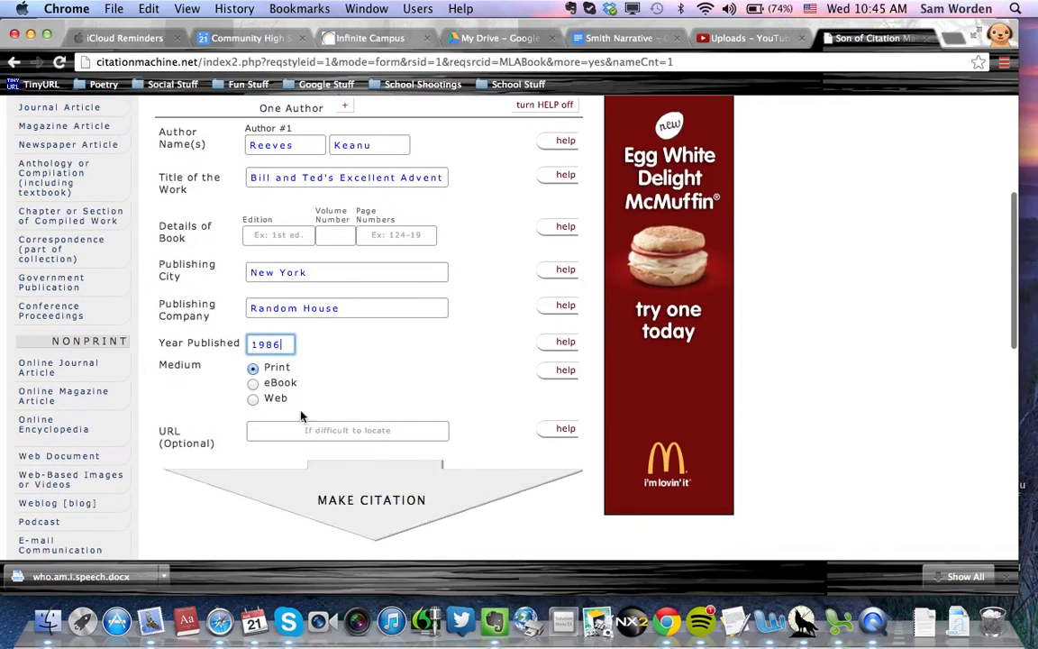
left_click(253, 370)
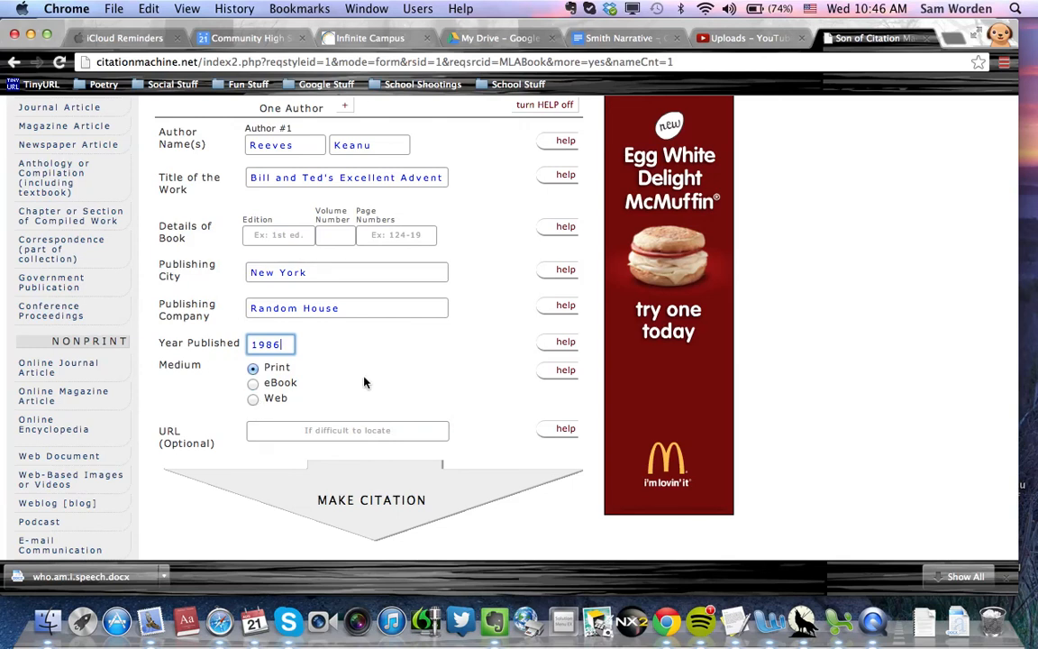
Step: Generate the MLA citation from the completed book form
scroll(364, 382, "down", 1)
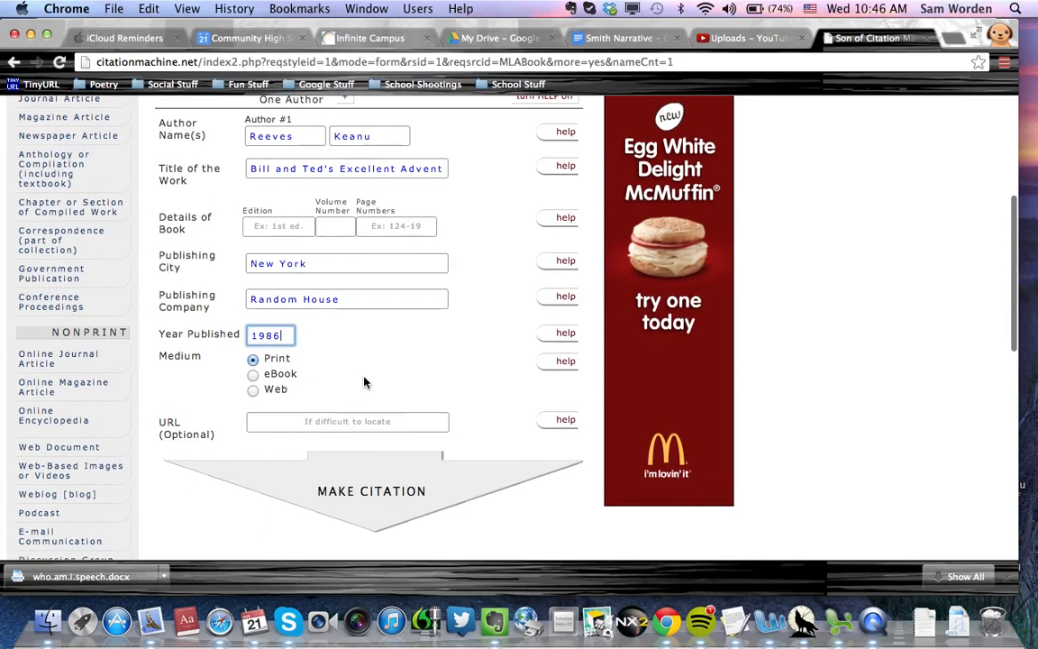
scroll(364, 382, "down", 1)
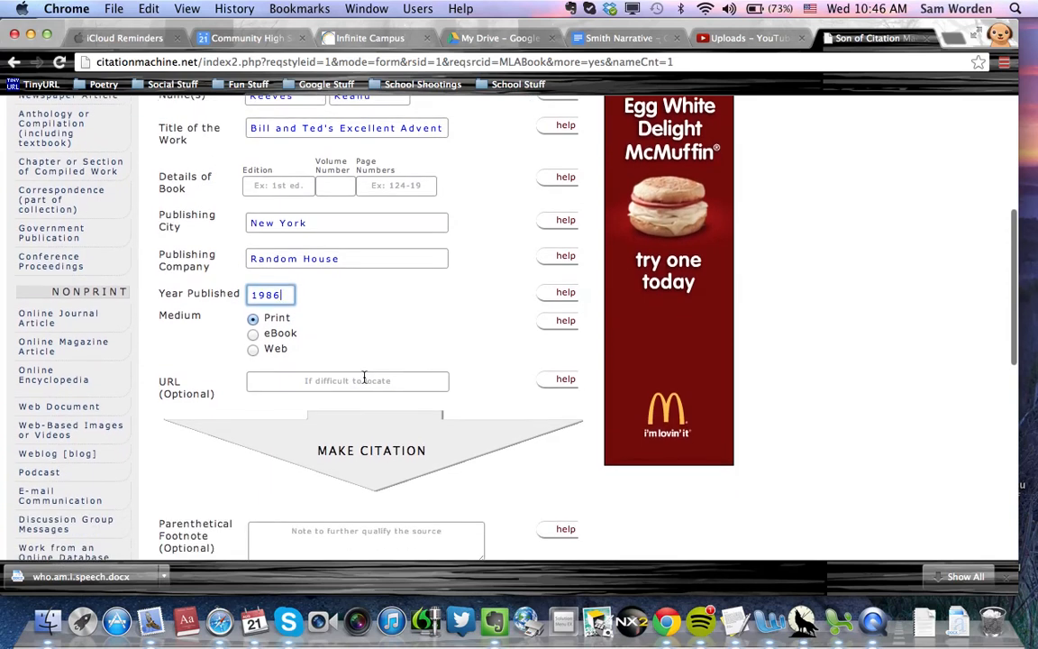
left_click(367, 441)
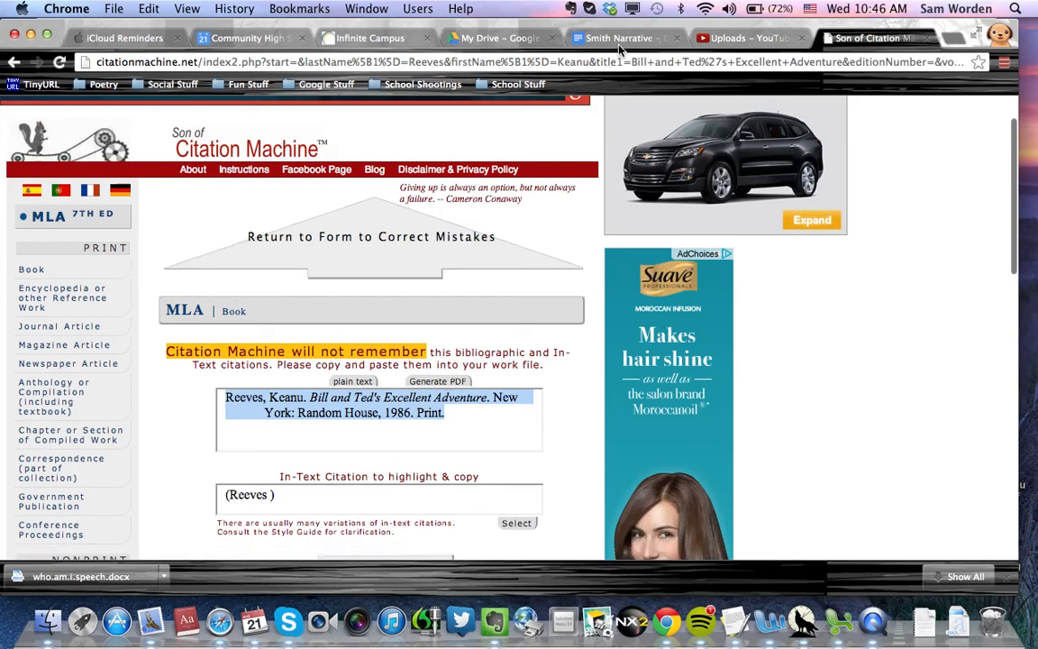
Step: In the Smith Narrative document, add the generated Keanu Reeves book citation as a left-aligned line below the Works Cited heading
left_click(576, 39)
key("Return")
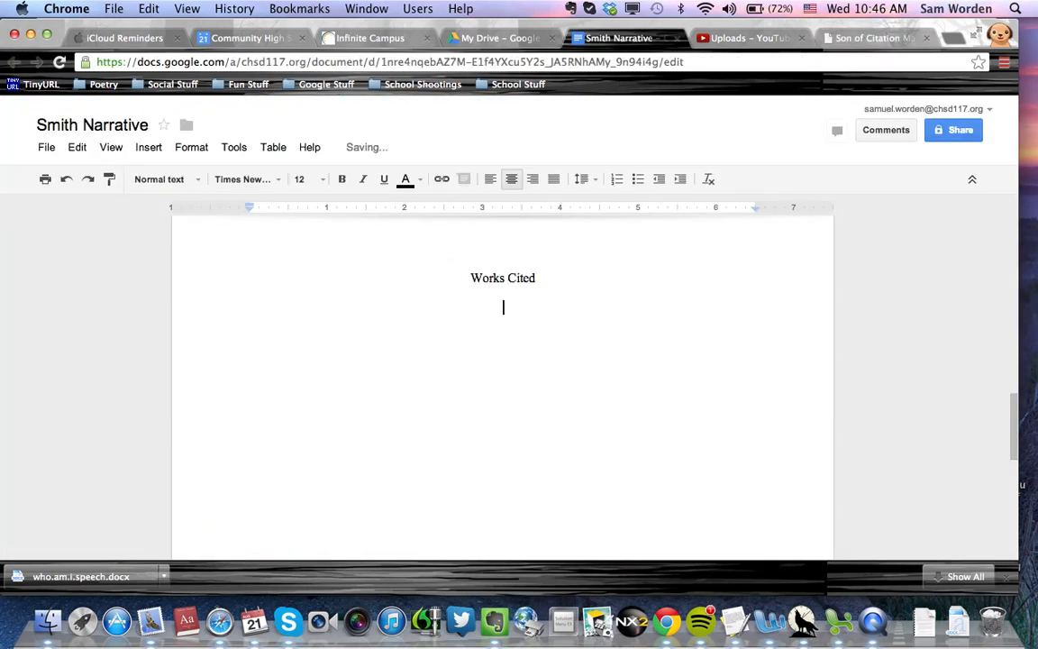
left_click(491, 180)
type("Reeves, Keanu. Bill and Ted's Excellent Adventure. New York: Random House, 1986. Print.")
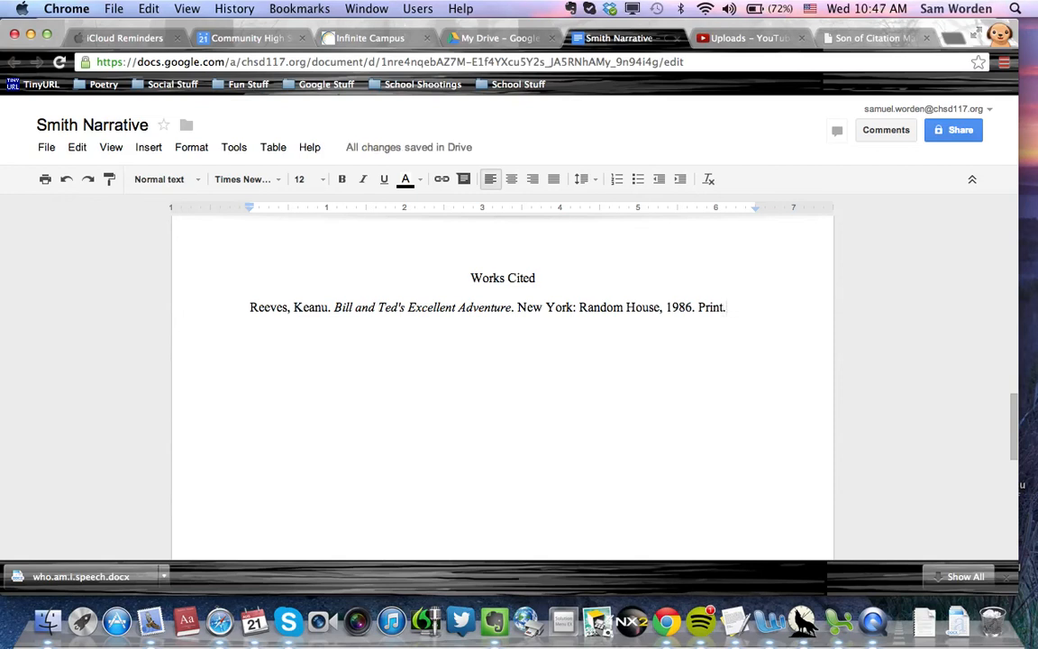
Step: Compare the author name opening the Works Cited entry with the in-text citation in the essay's first paragraph
double_click(256, 307)
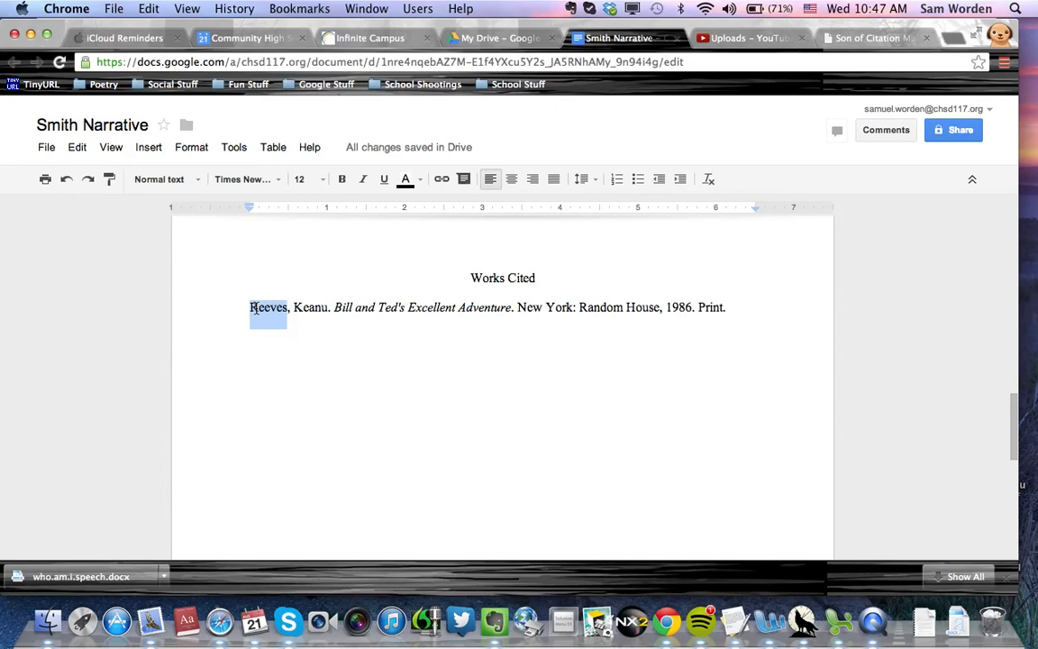
left_click(264, 357)
scroll(320, 384, "up", 10)
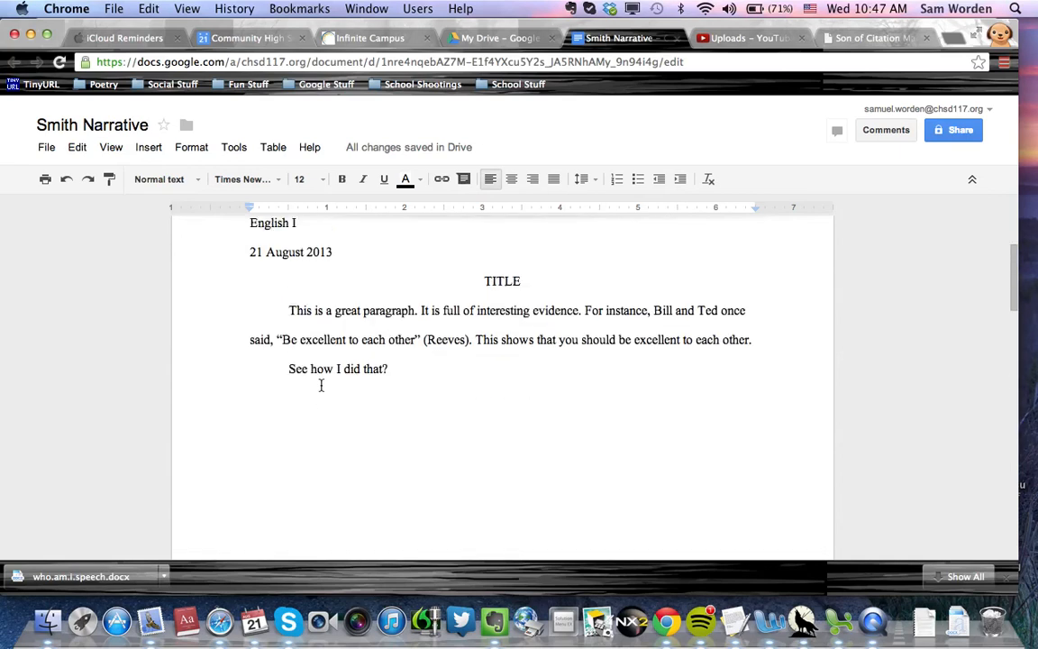
scroll(321, 385, "down", 15)
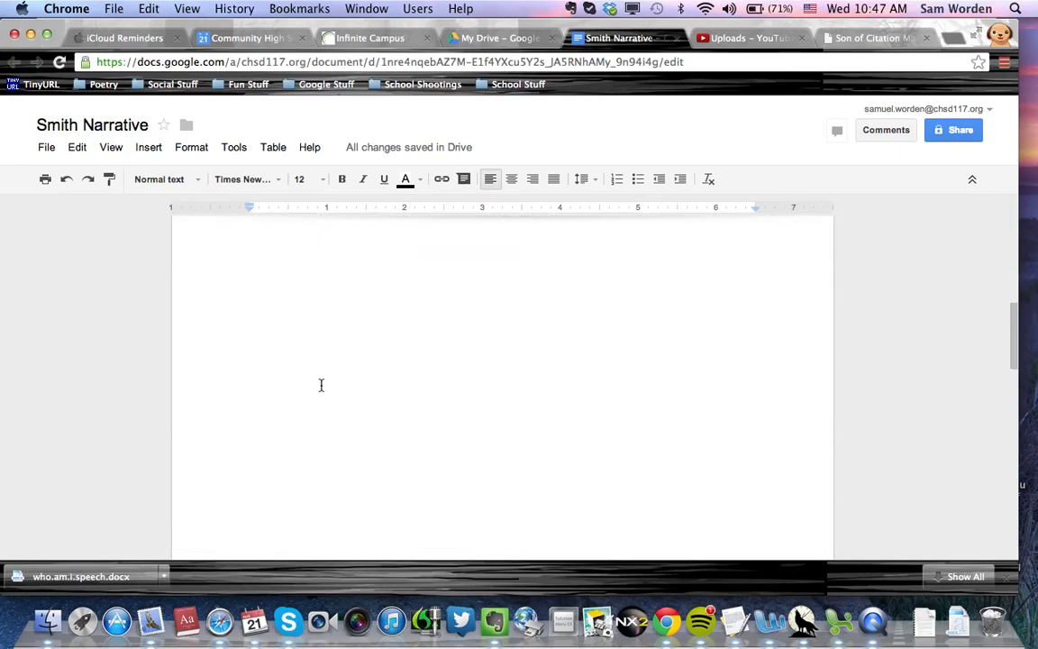
scroll(321, 385, "up", 15)
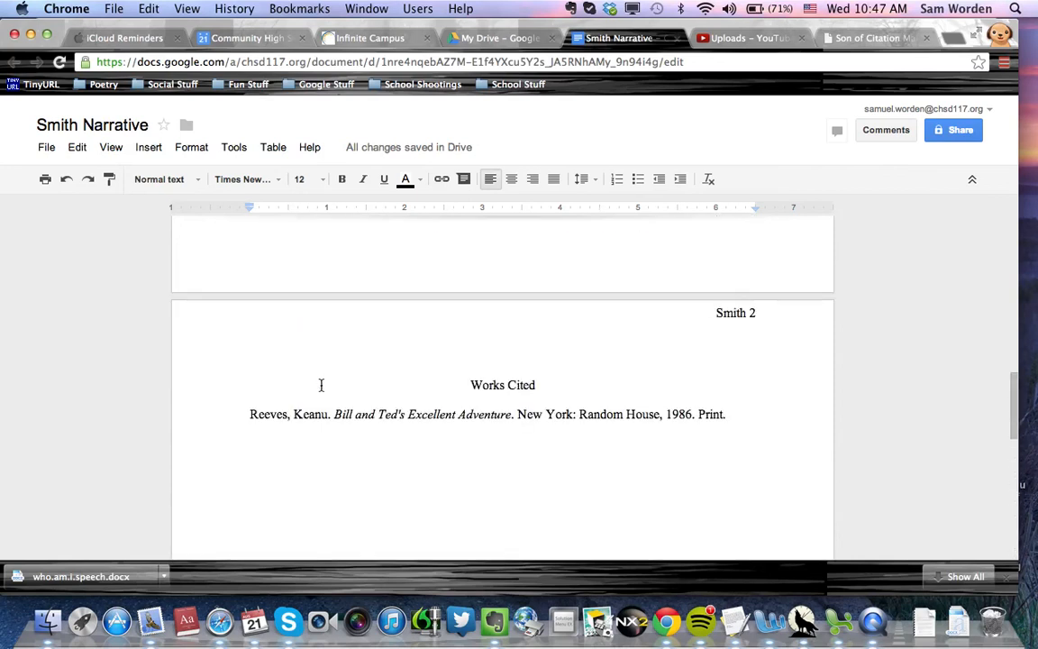